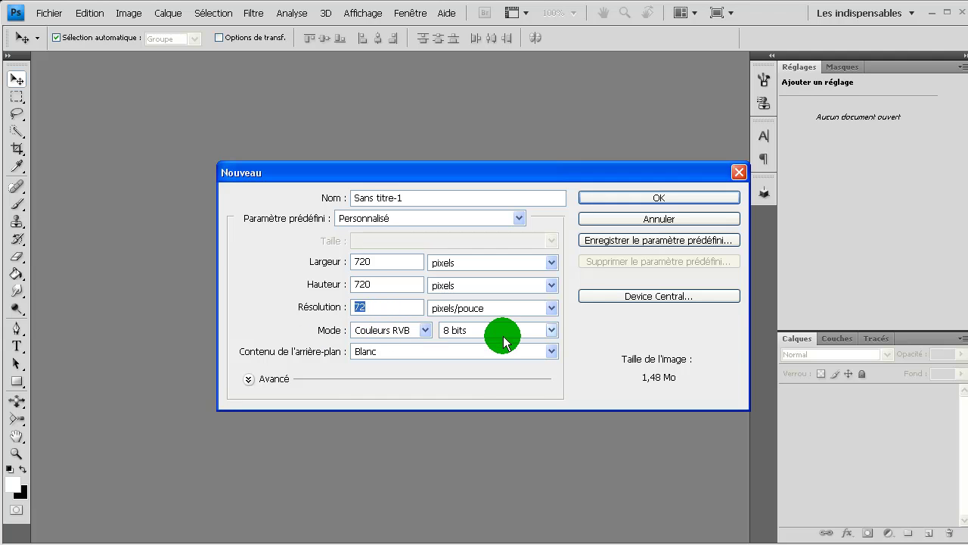
- Create the 720 × 720 pixel RGB document at 72 pixels/inch and fill its background with black
left_click(683, 198)
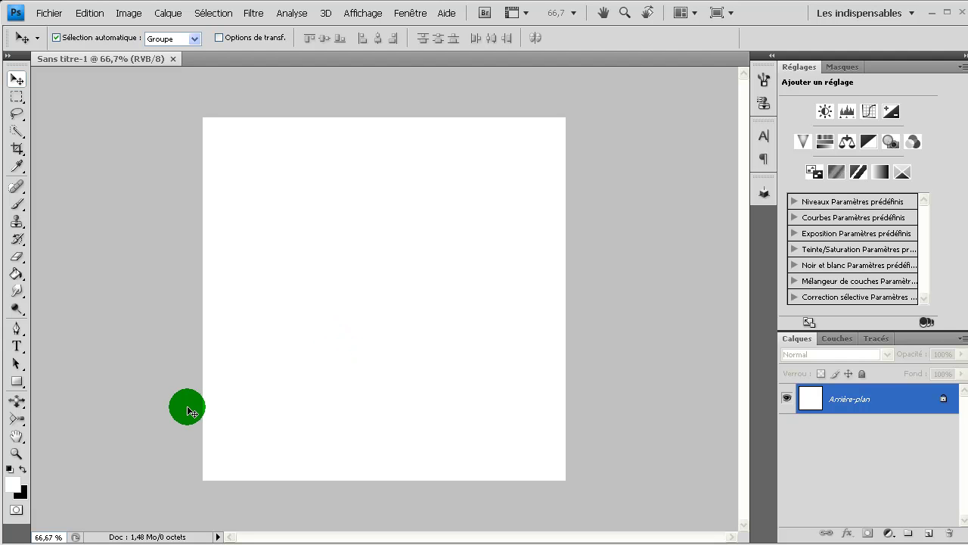
left_click(23, 470)
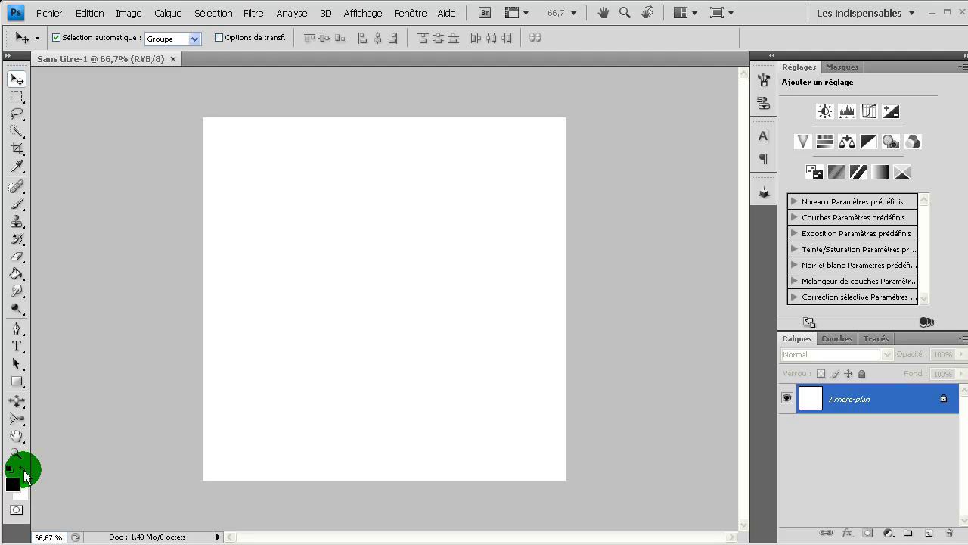
left_click(16, 274)
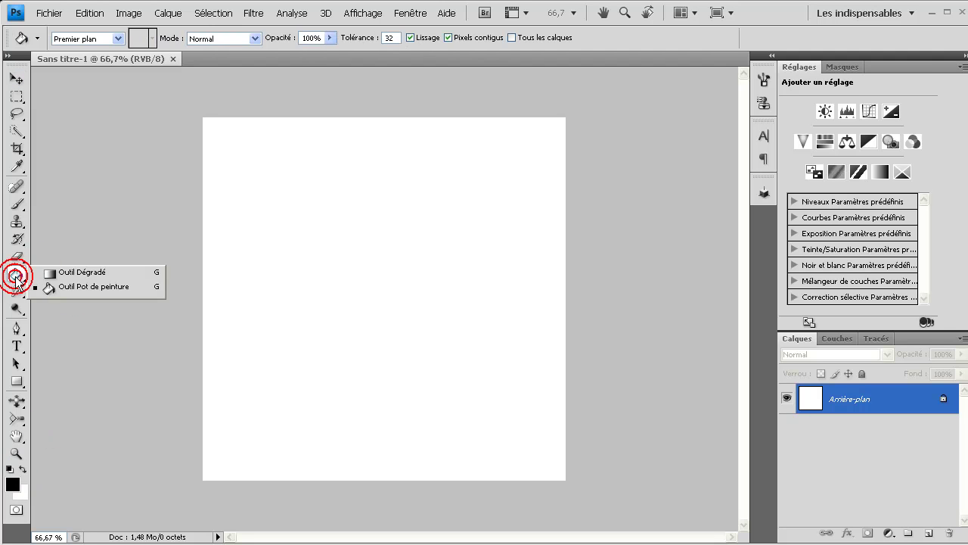
left_click(94, 287)
left_click(350, 283)
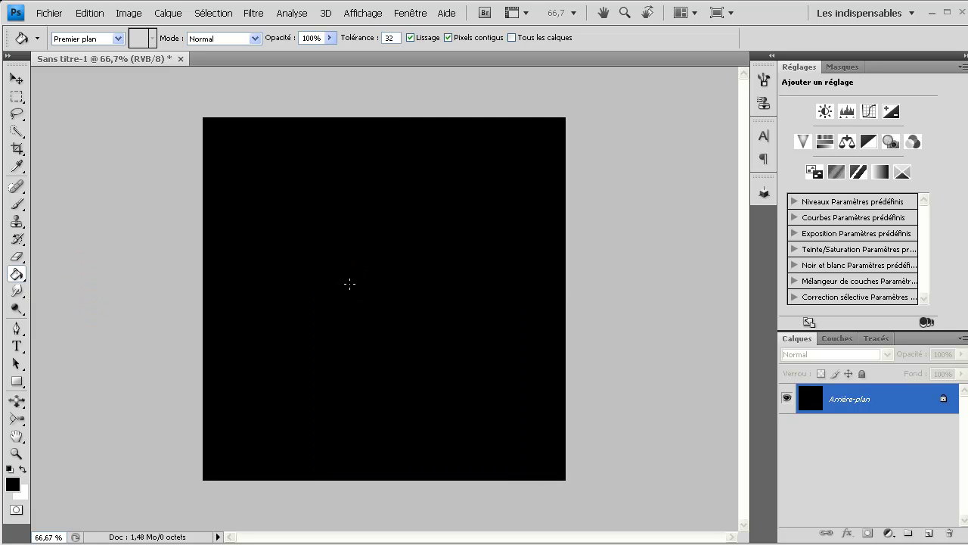
- Add the white text "DREAM" on the canvas in Charlemagne Std Bold at 119 pt
left_click(23, 468)
left_click(17, 485)
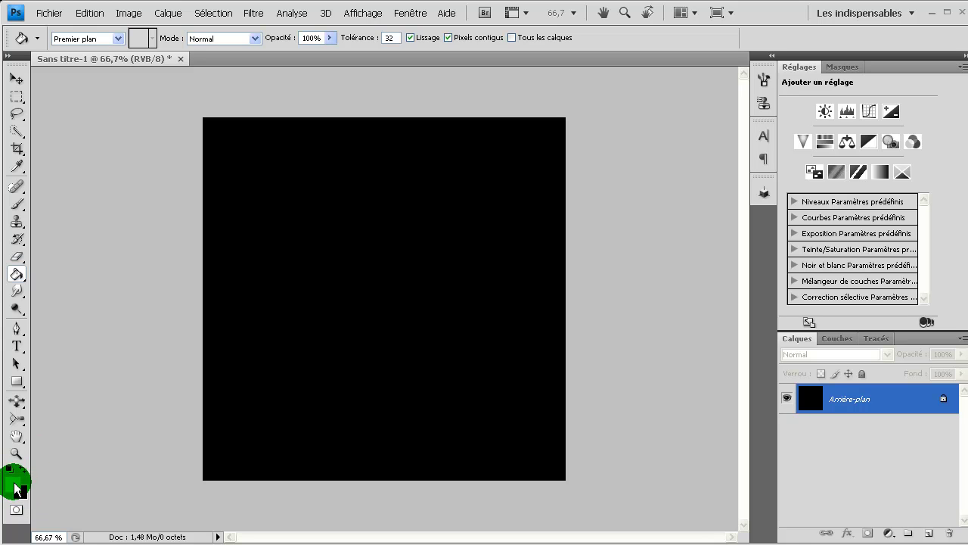
left_click(19, 351)
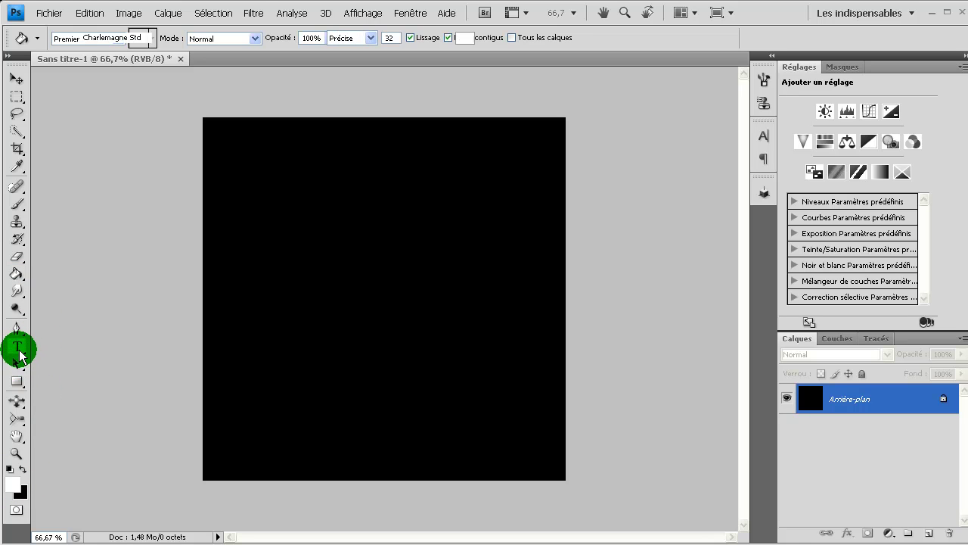
left_click(50, 341)
left_click(156, 37)
left_click(156, 37)
left_click(322, 306)
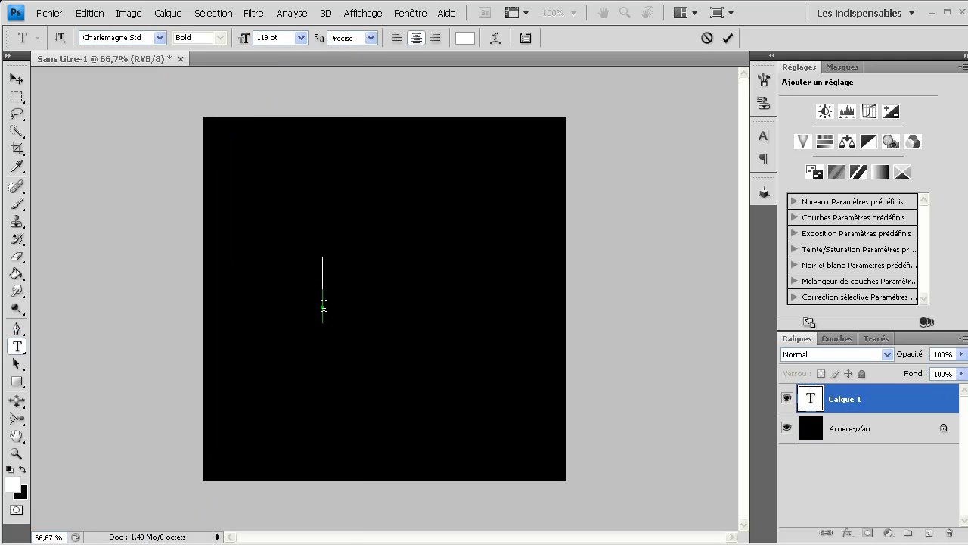
type("DREAM")
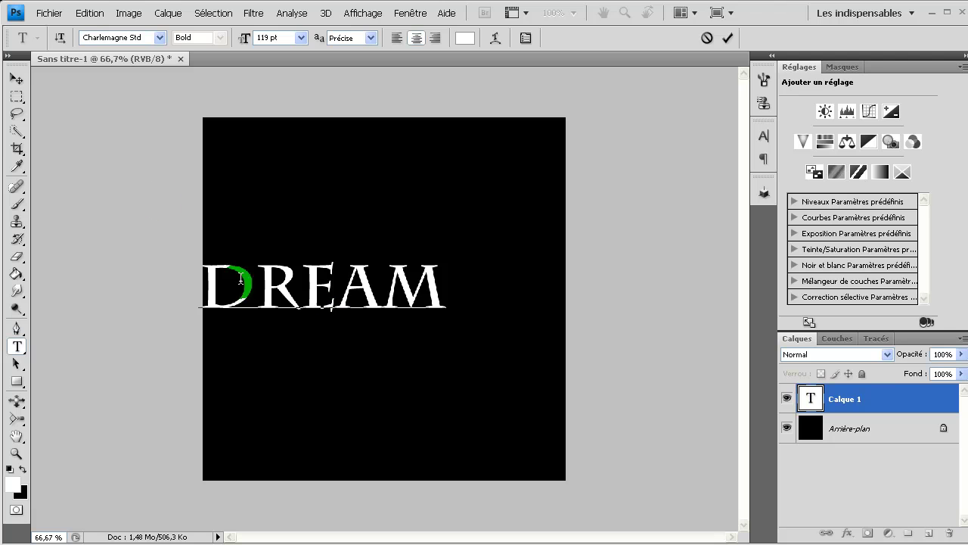
- Center the DREAM text vertically and horizontally on the whole canvas
left_click(14, 76)
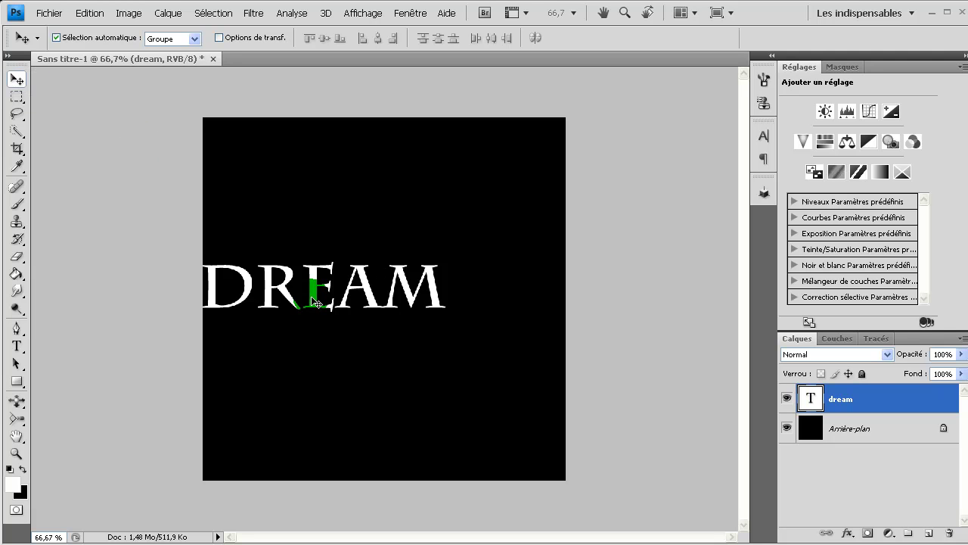
key("ctrl+a")
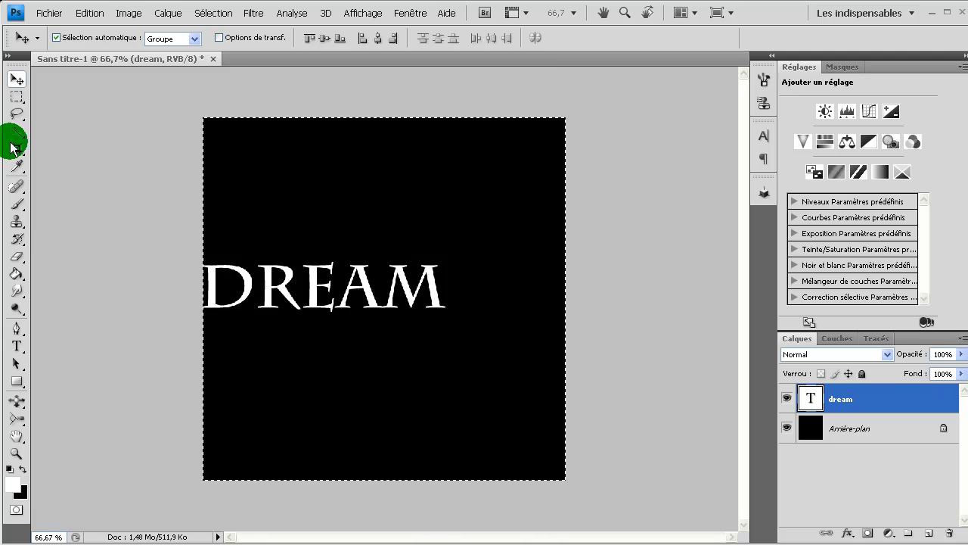
left_click(322, 38)
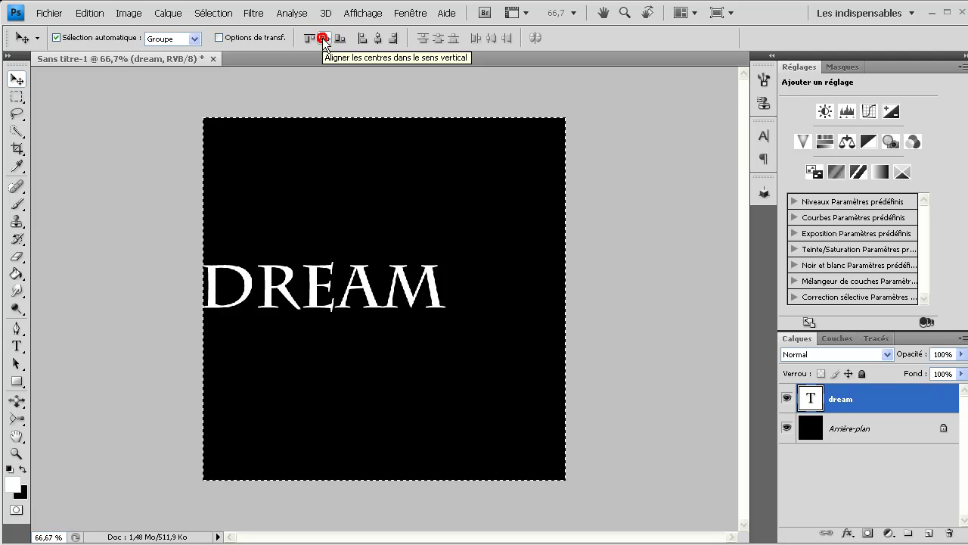
left_click(377, 39)
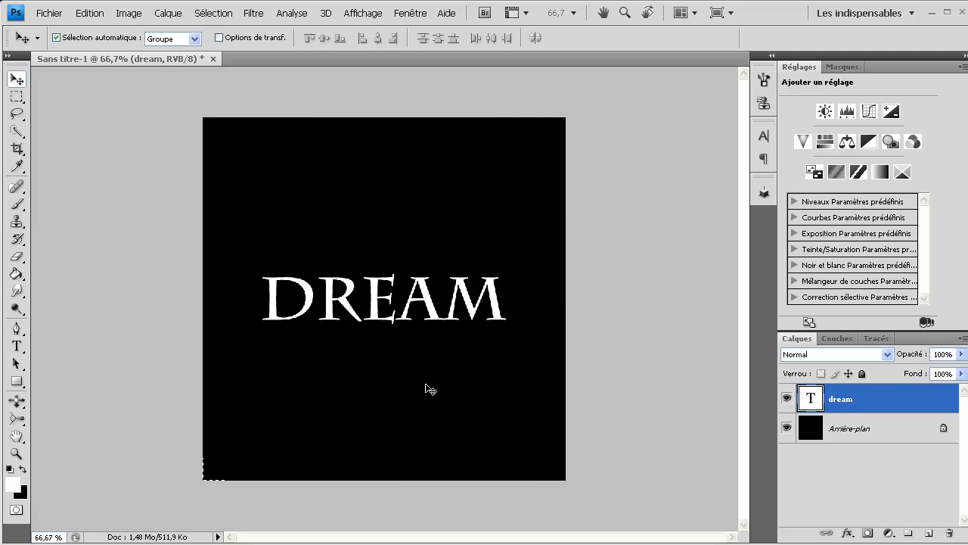
- Duplicate the dream text layer twice
left_click(903, 425)
left_click(864, 393)
left_click(832, 418)
key("ctrl+j")
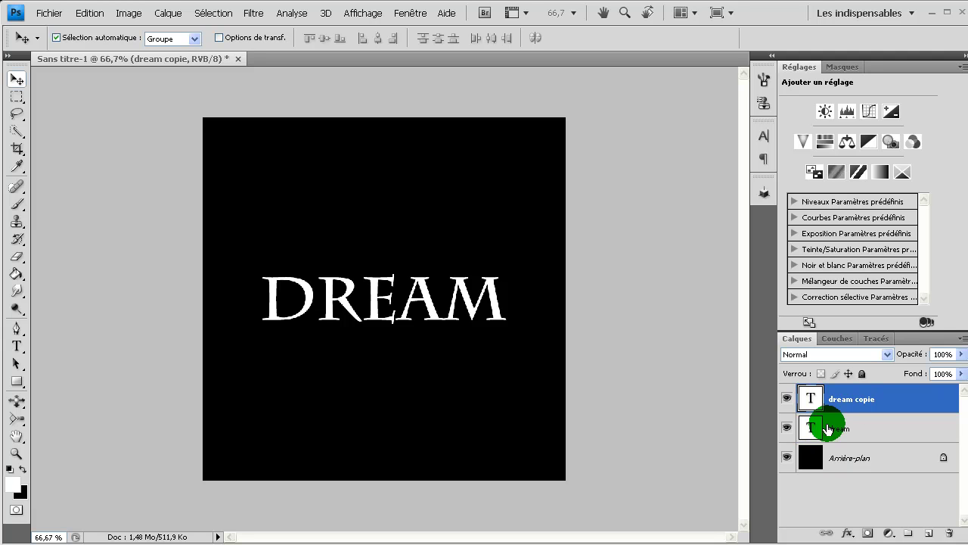
key("ctrl+j")
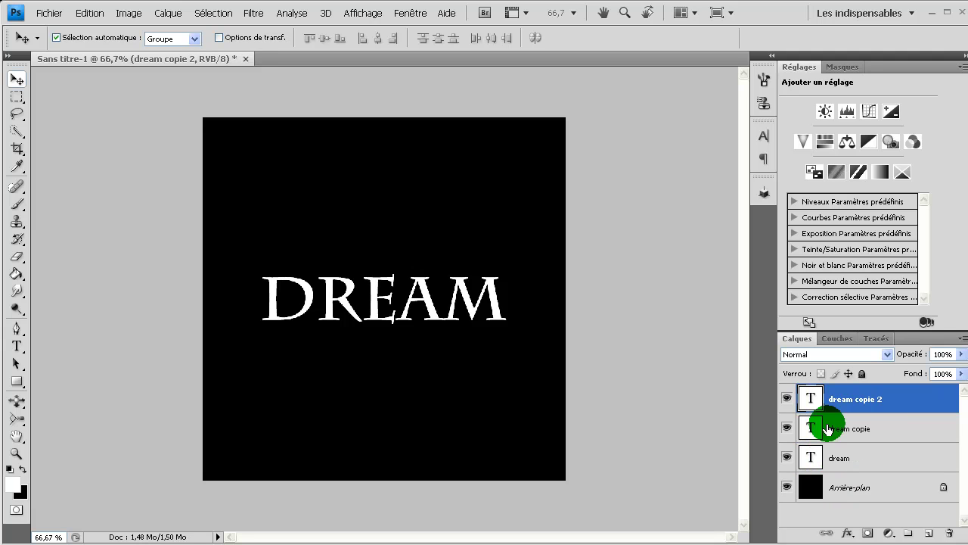
- Convert the two duplicated dream text layers into a single 3D volume with Z set to 1
left_click(900, 434, "shift")
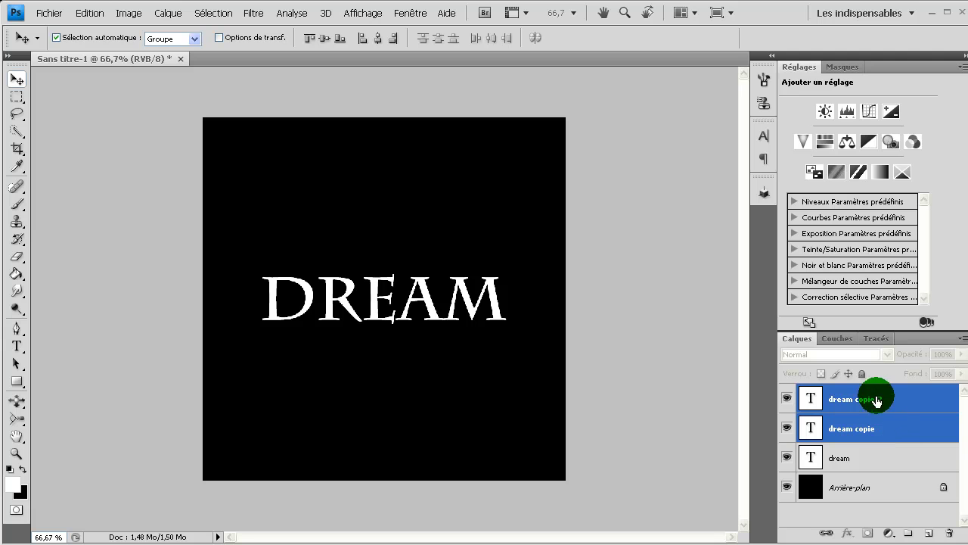
left_click(326, 13)
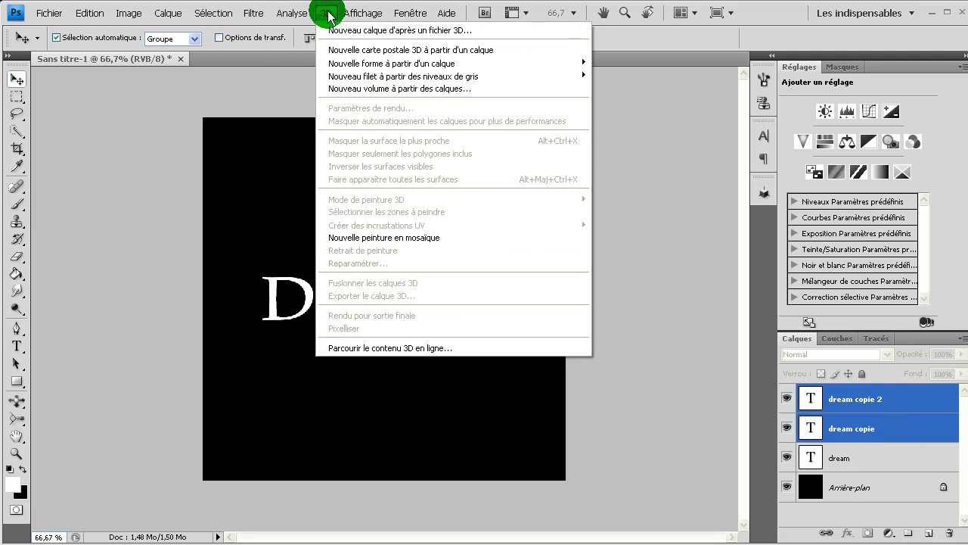
left_click(347, 88)
left_click(500, 306)
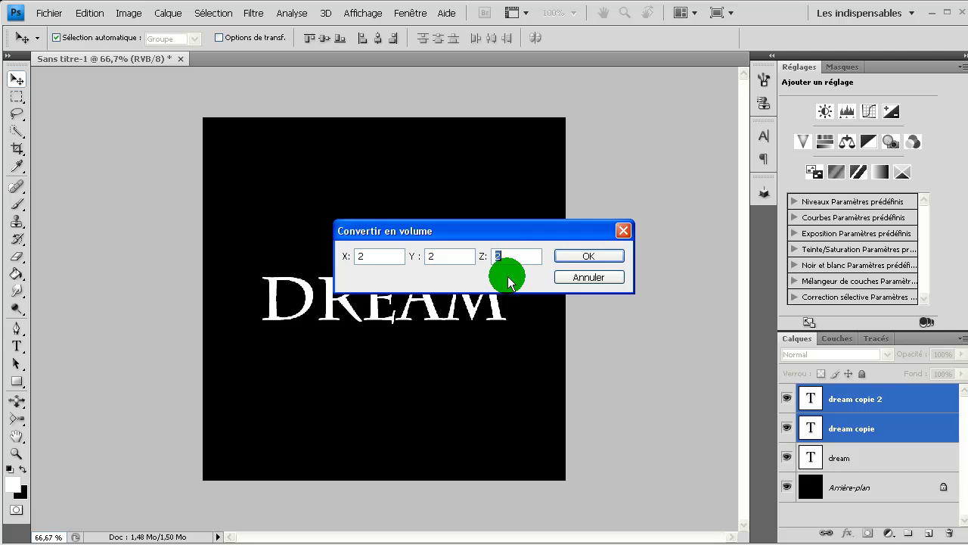
type("1")
key("Return")
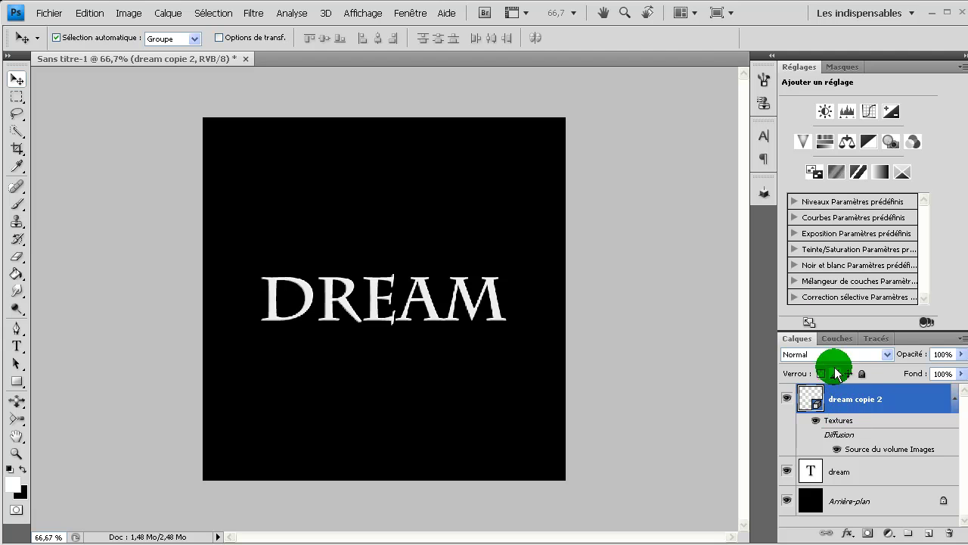
- Switch the 3D volume's camera to perspective with the 3D Zoom tool and show the document at 100%
left_click(17, 422)
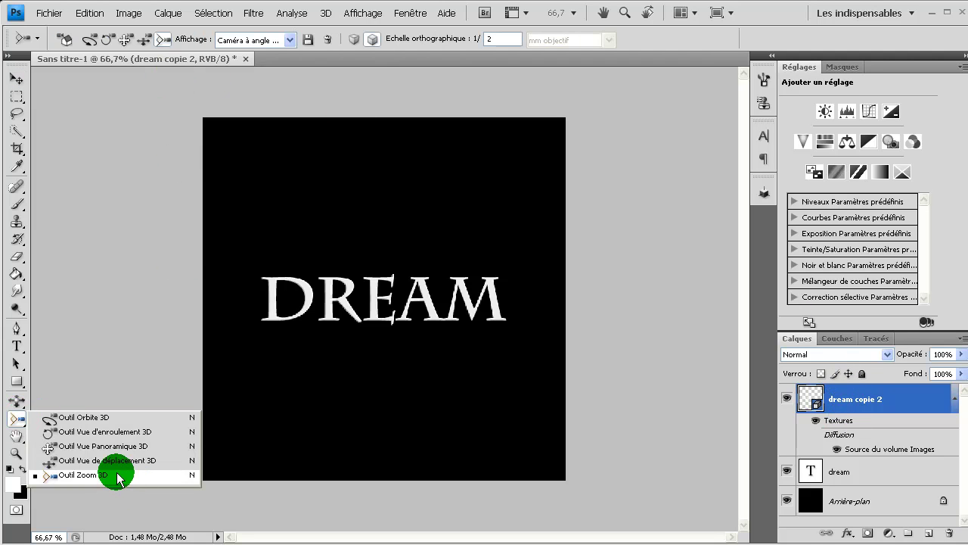
left_click(123, 475)
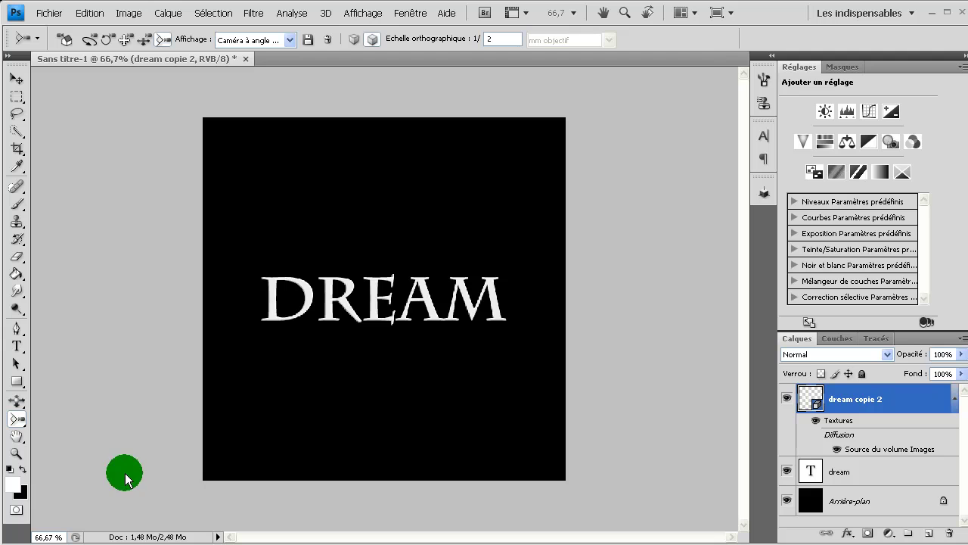
left_click(355, 41)
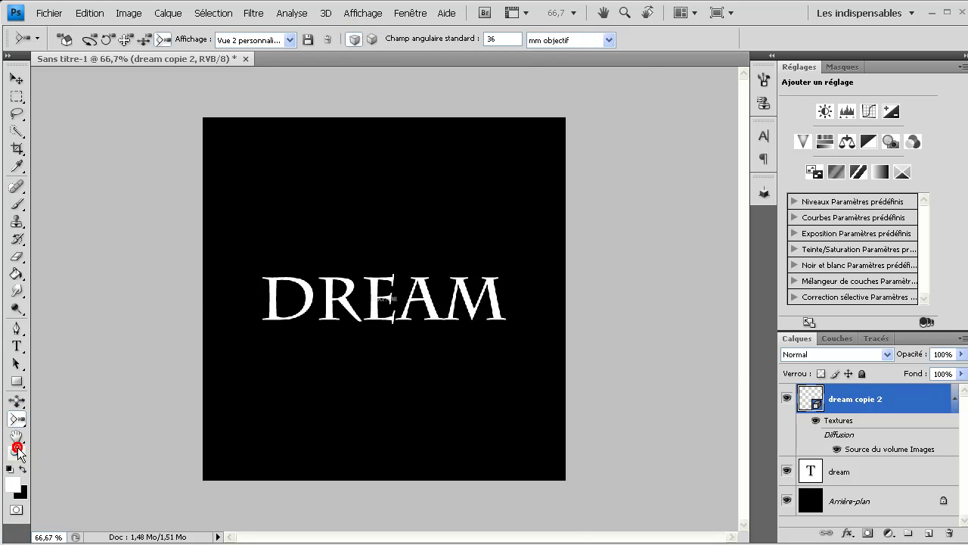
double_click(16, 453)
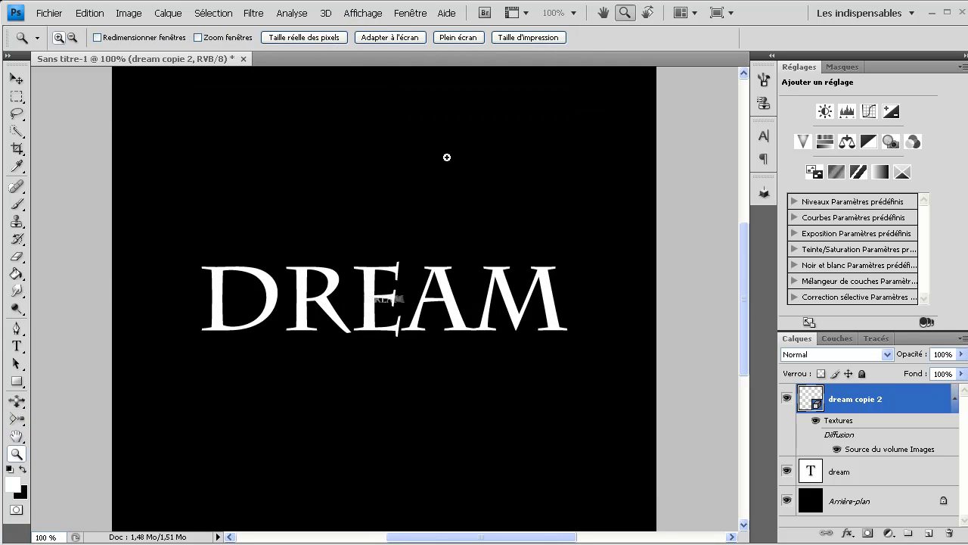
left_click_drag(16, 418, 97, 484)
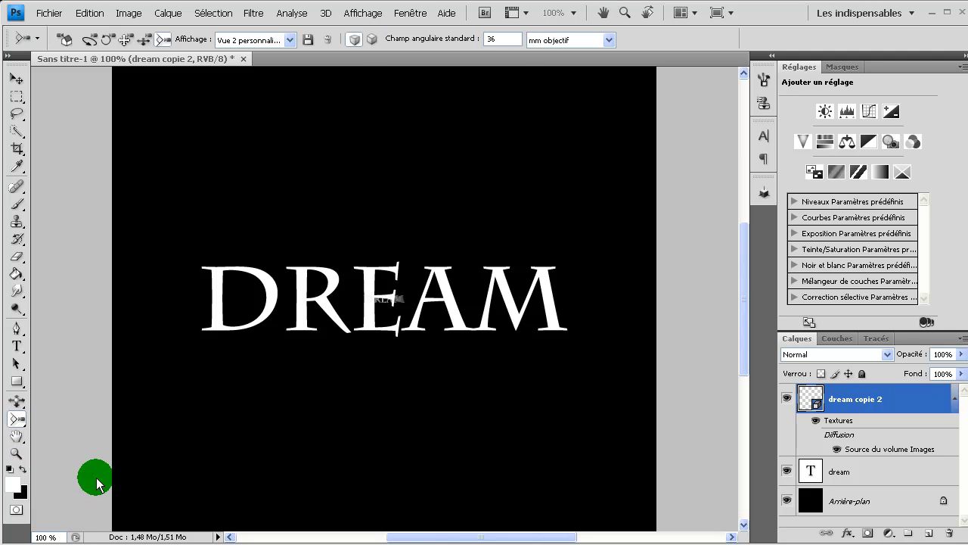
left_click(353, 40)
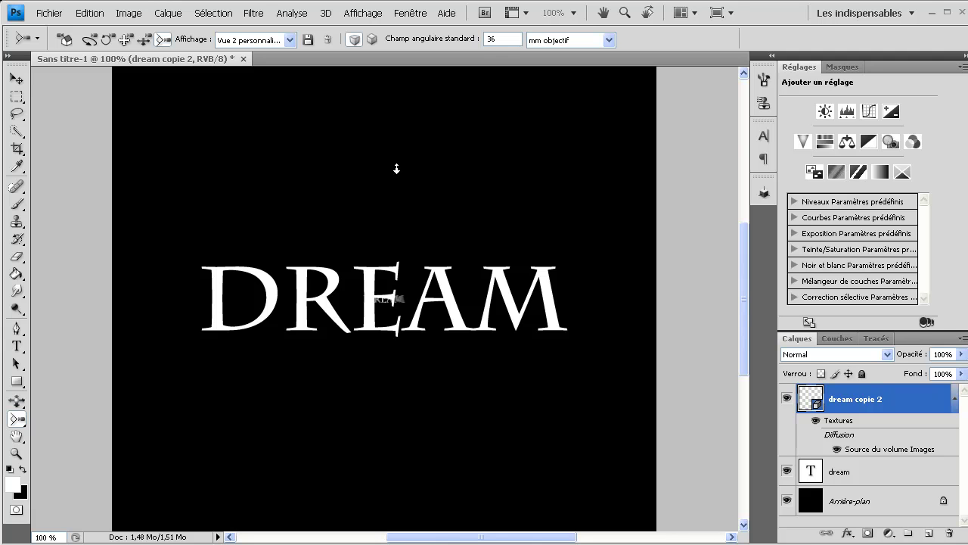
- Zoom the 3D camera in to about 380 mm so the volume's rays spread slightly beyond the white DREAM text
left_click_drag(404, 303, 406, 343)
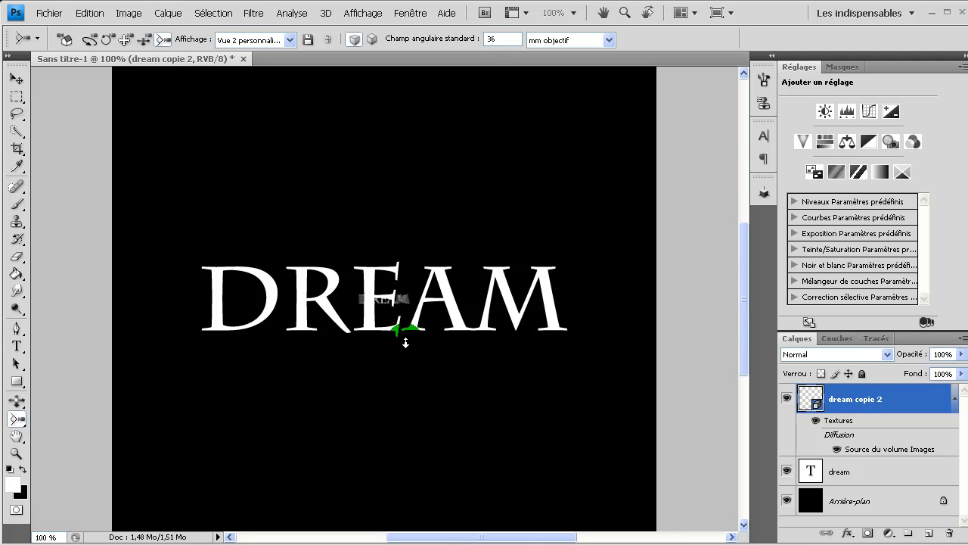
left_click_drag(416, 512, 417, 539)
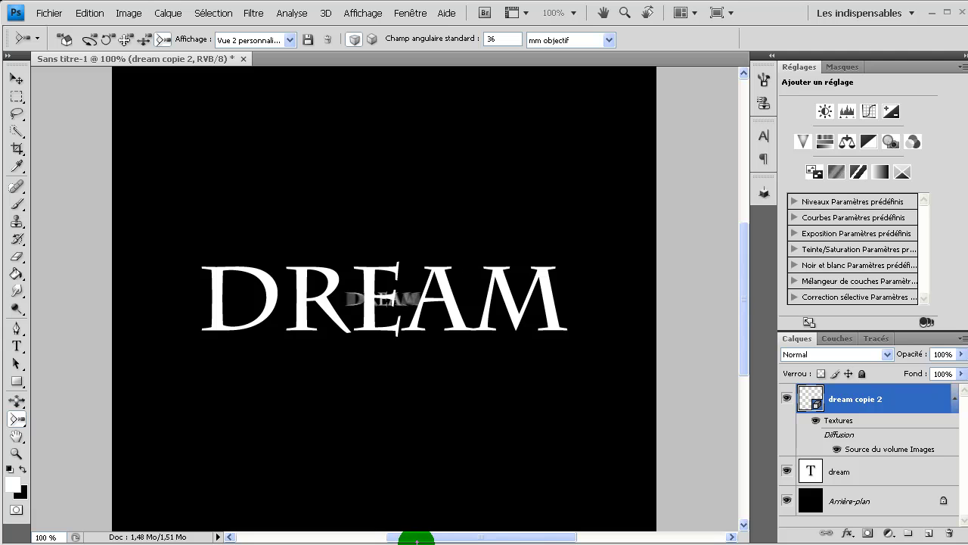
left_click_drag(387, 99, 397, 530)
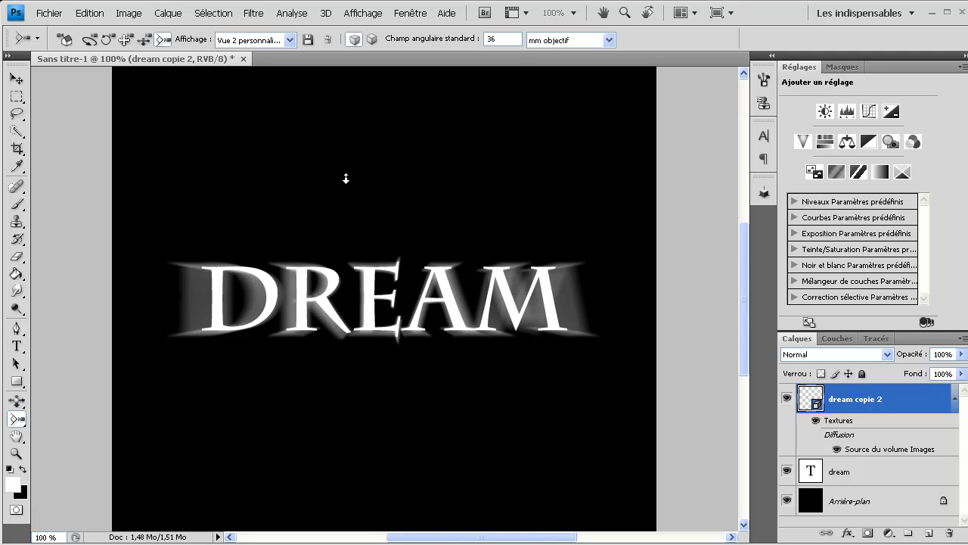
left_click_drag(368, 208, 363, 213)
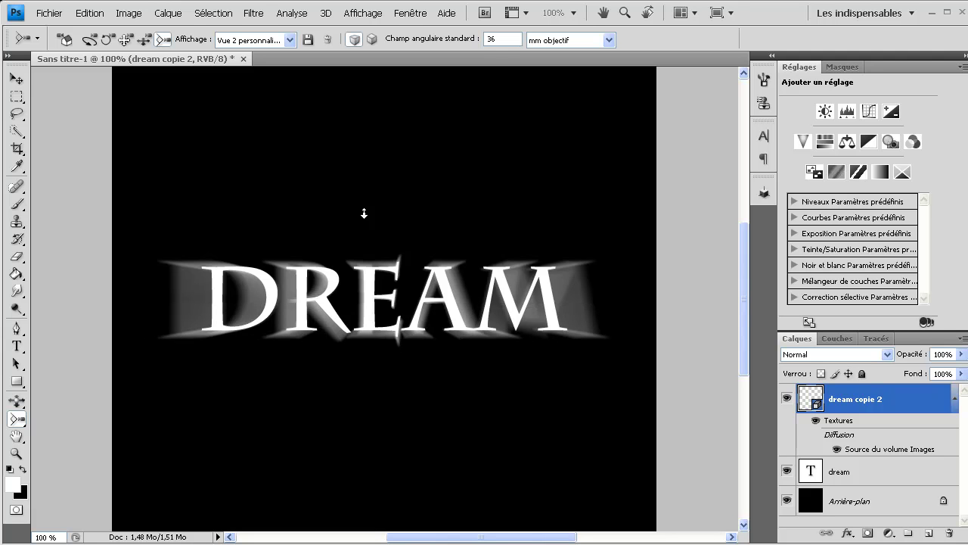
- Create a second blank document 1280 pixels wide and 720 pixels high, at 72 pixels/inch with a white background
left_click_drag(48, 78, 49, 15)
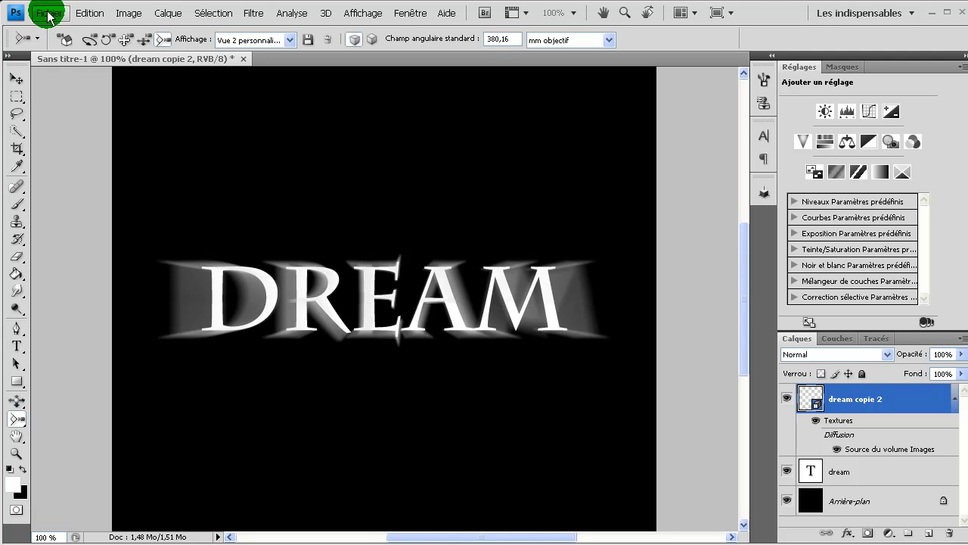
left_click(48, 15)
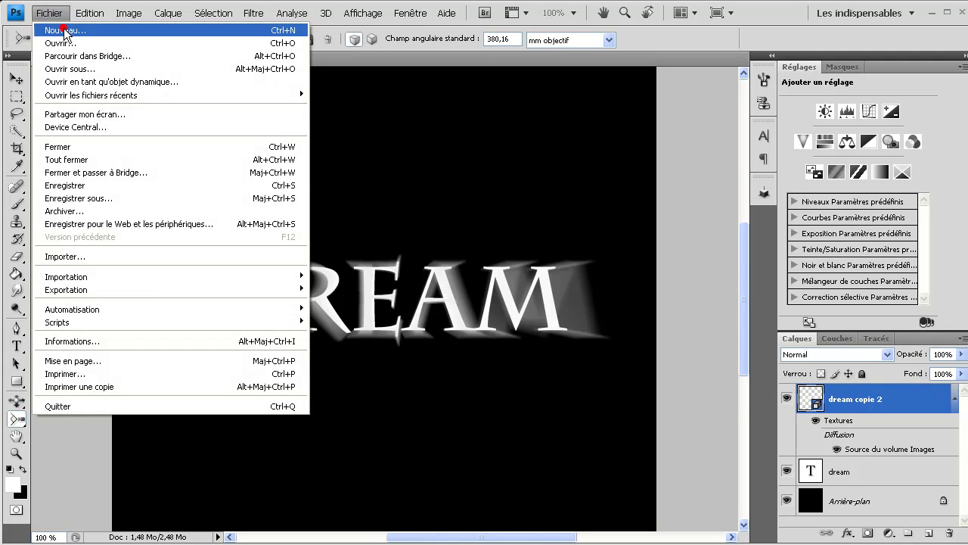
left_click(63, 32)
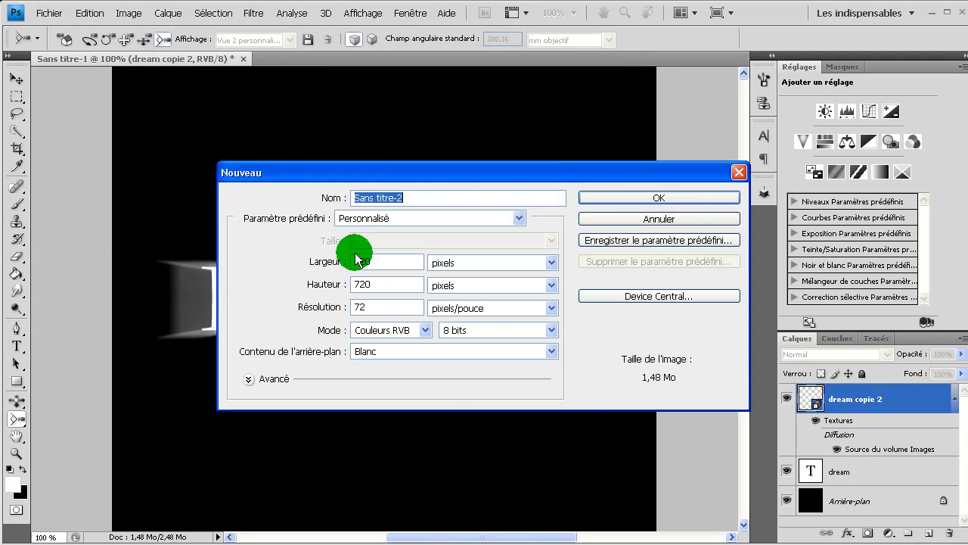
double_click(367, 262)
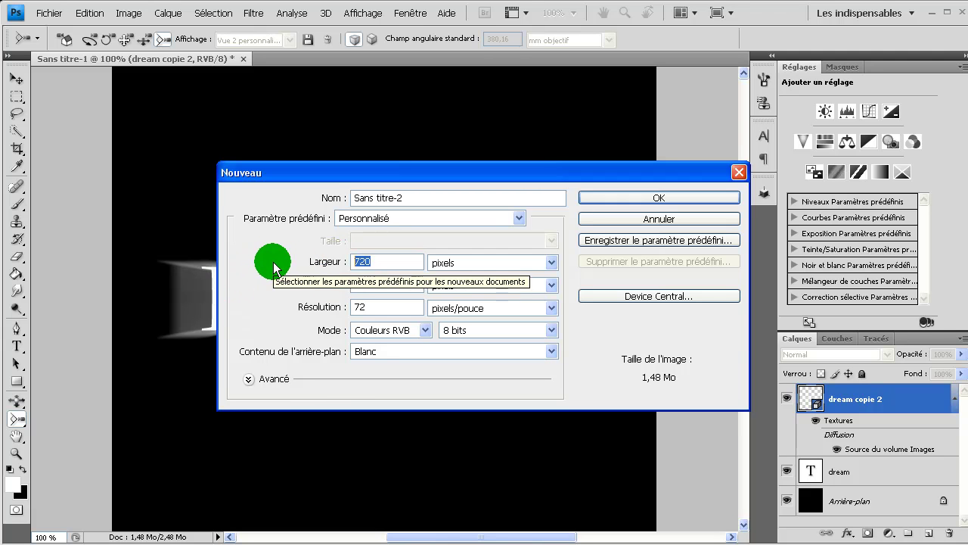
type("128")
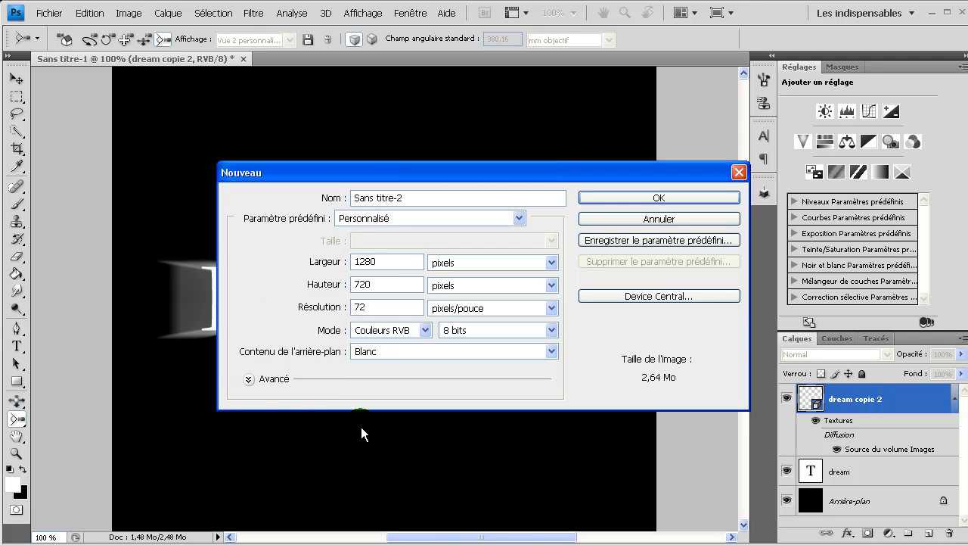
key("Tab")
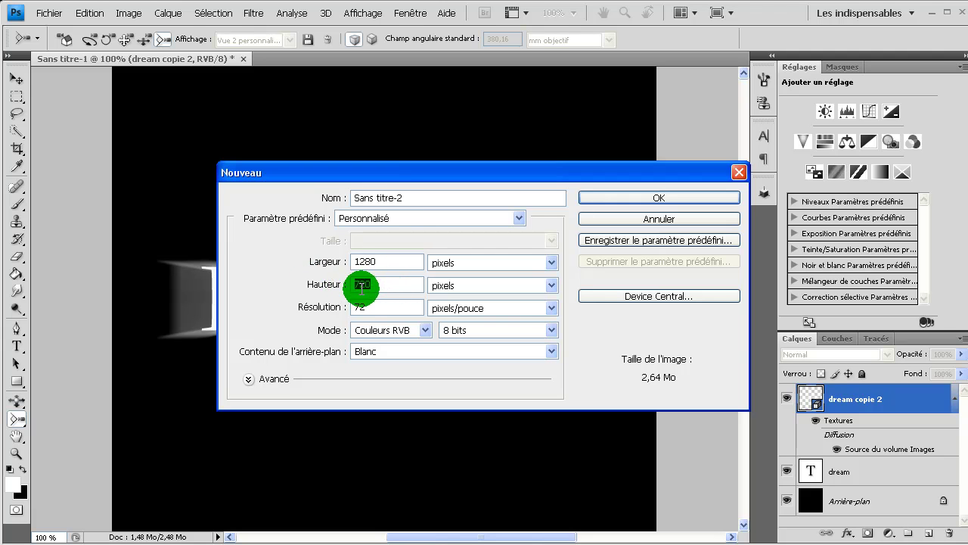
left_click(719, 195)
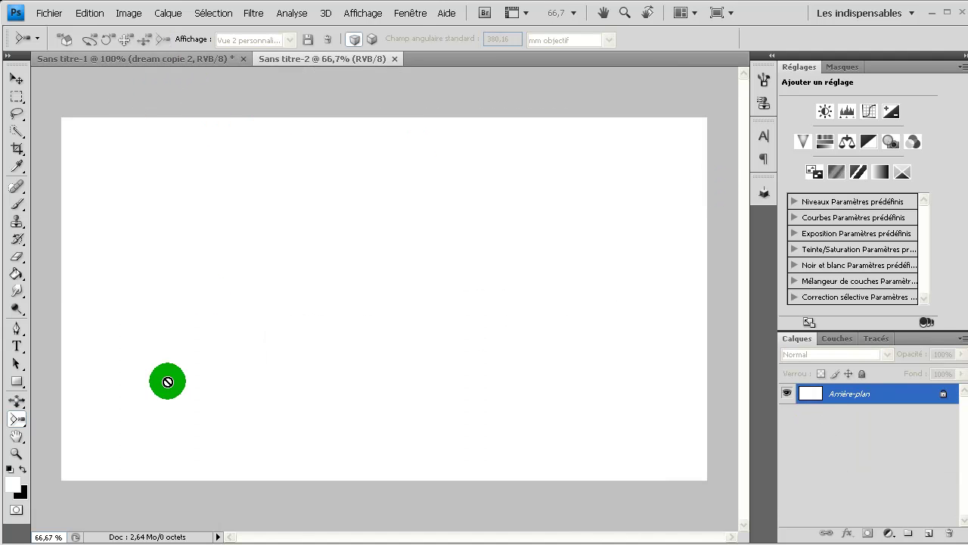
- Fill the new document's white background with black using the Paint Bucket
left_click(24, 470)
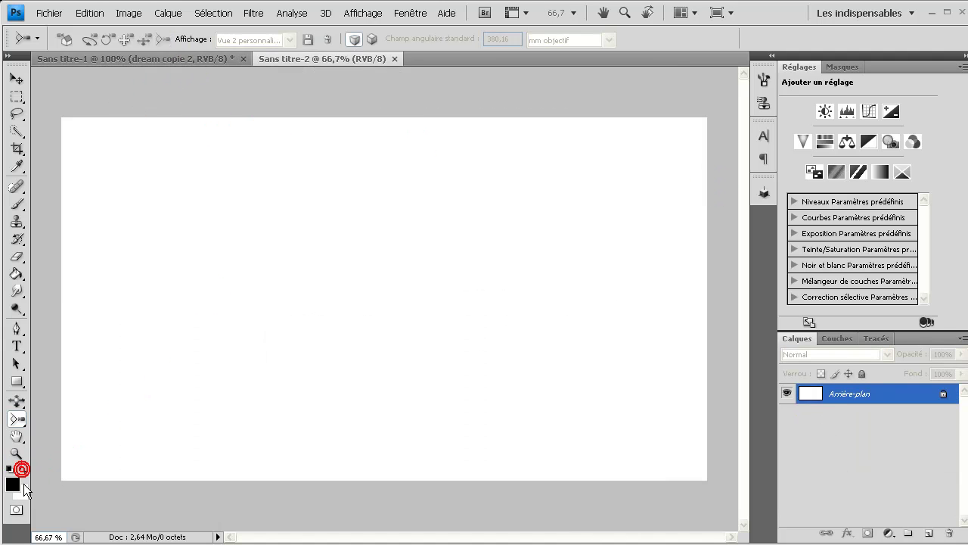
left_click(17, 274)
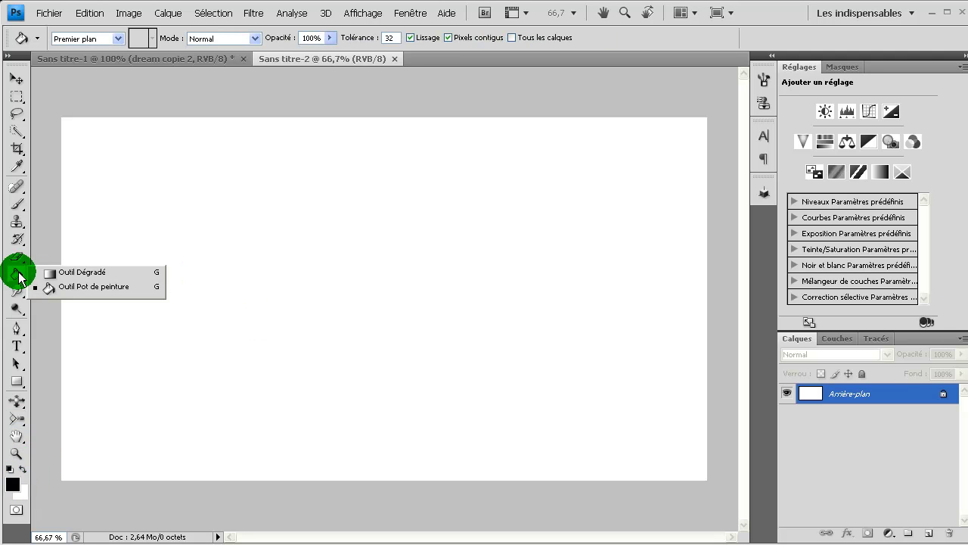
left_click_drag(20, 279, 61, 289)
left_click(312, 303)
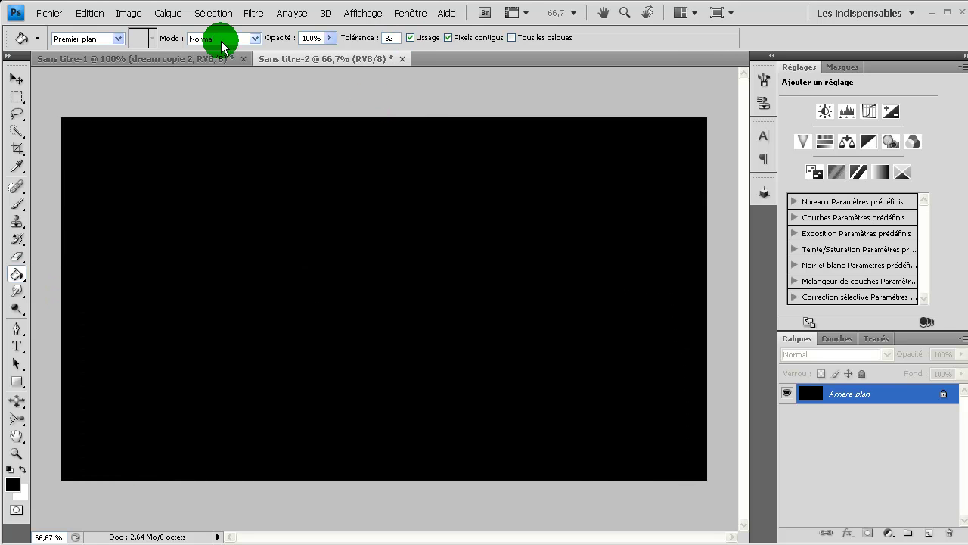
- Float the Sans titre-1 document and copy its dream copie 2 and dream layers together into Sans titre-2
left_click(185, 59)
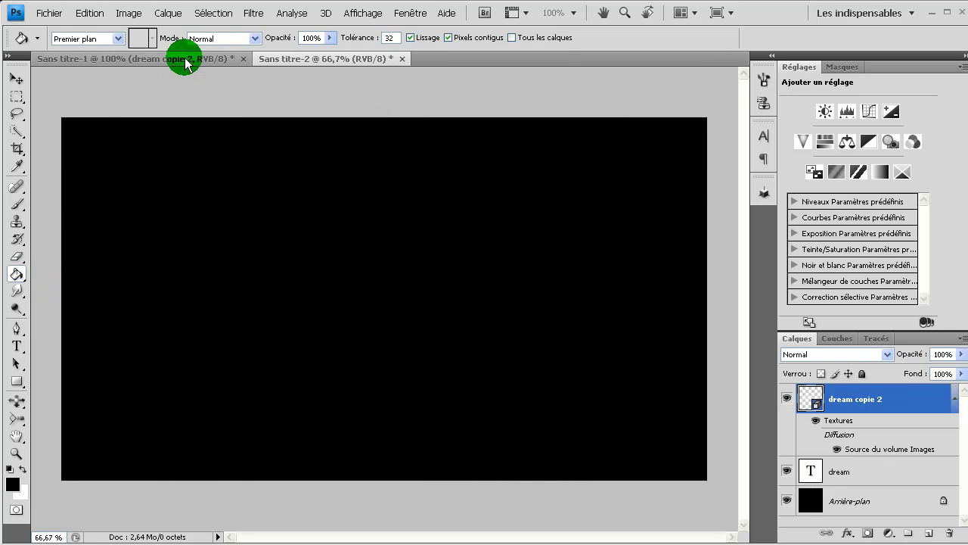
left_click_drag(174, 58, 238, 95)
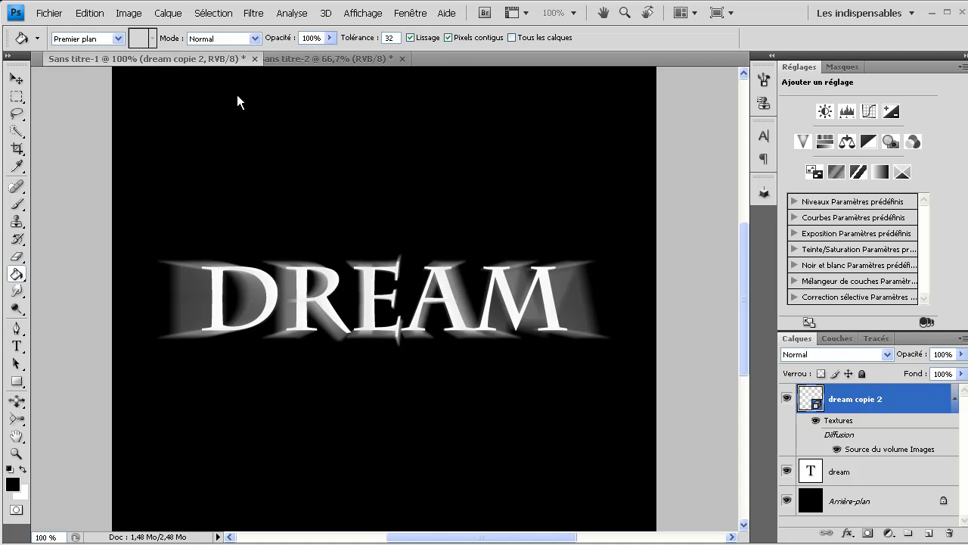
left_click_drag(263, 239, 184, 288)
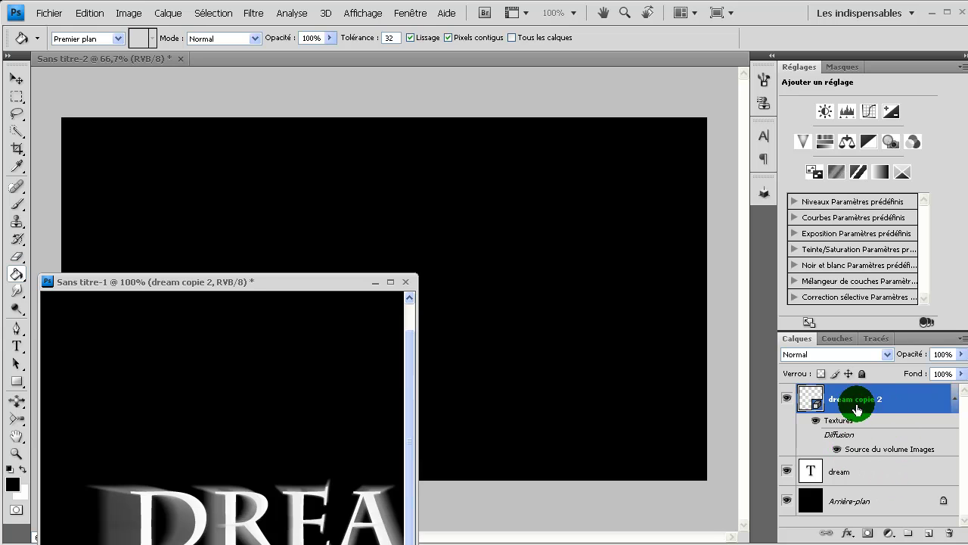
left_click(899, 477, "shift")
left_click_drag(905, 475, 553, 257)
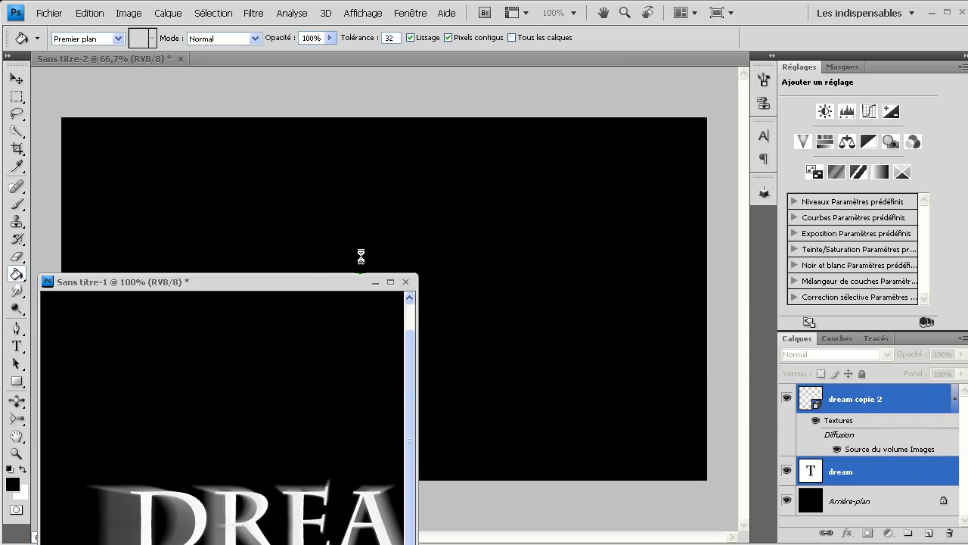
left_click(343, 298)
left_click_drag(344, 298, 374, 281)
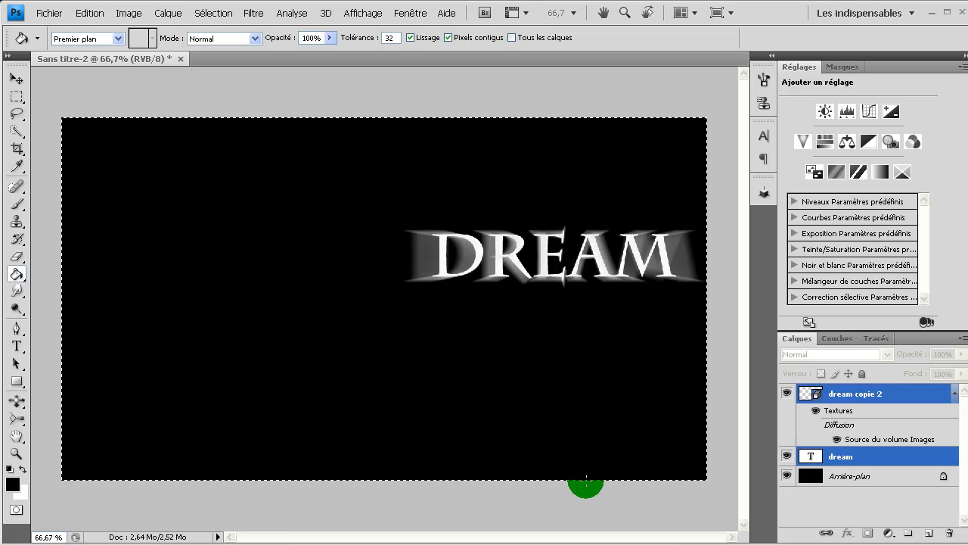
- Centre the two copied dream layers vertically and horizontally on the canvas, and clear the selection
left_click(17, 78)
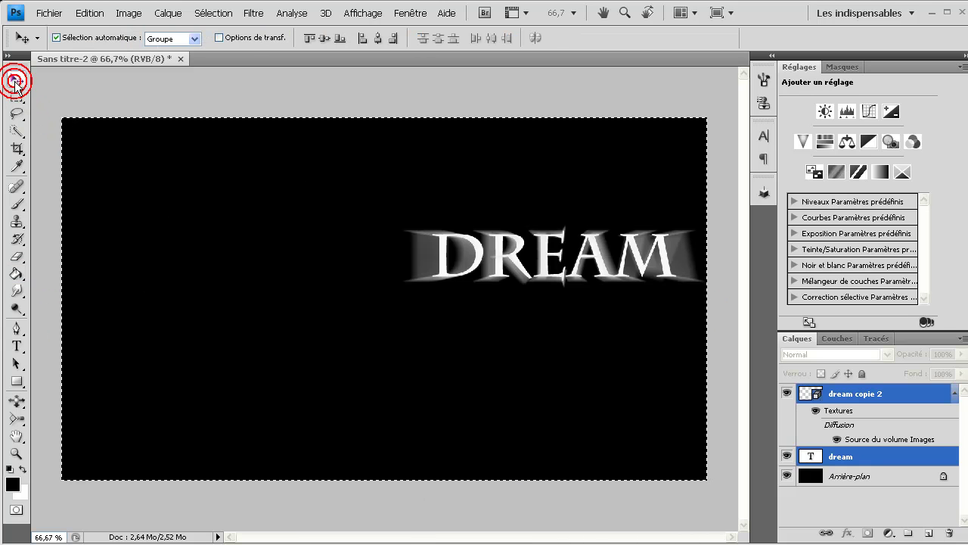
left_click(323, 38)
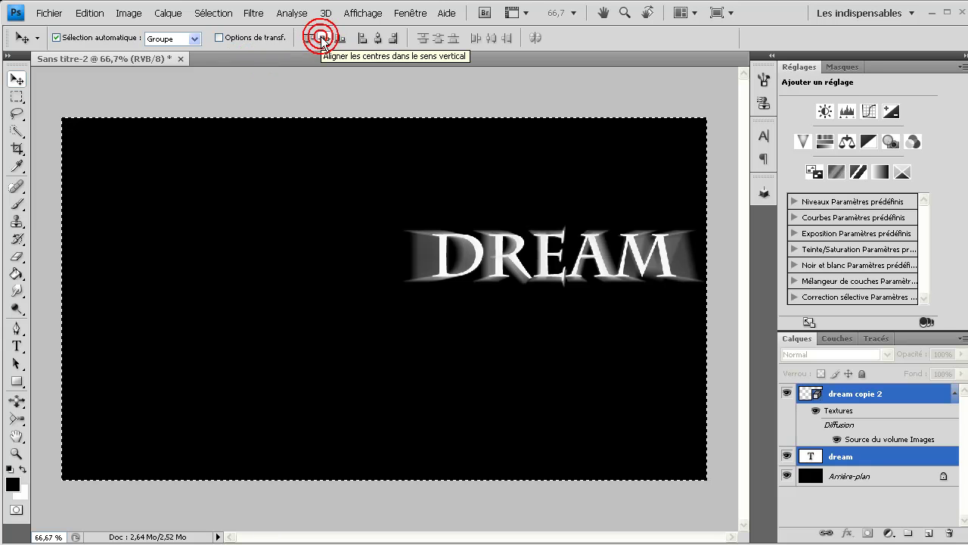
left_click(378, 37)
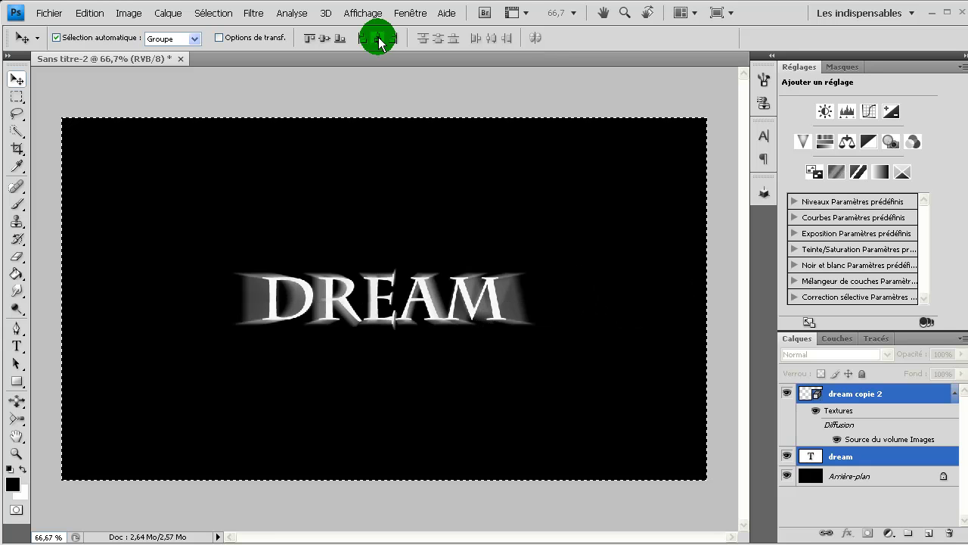
left_click(382, 87)
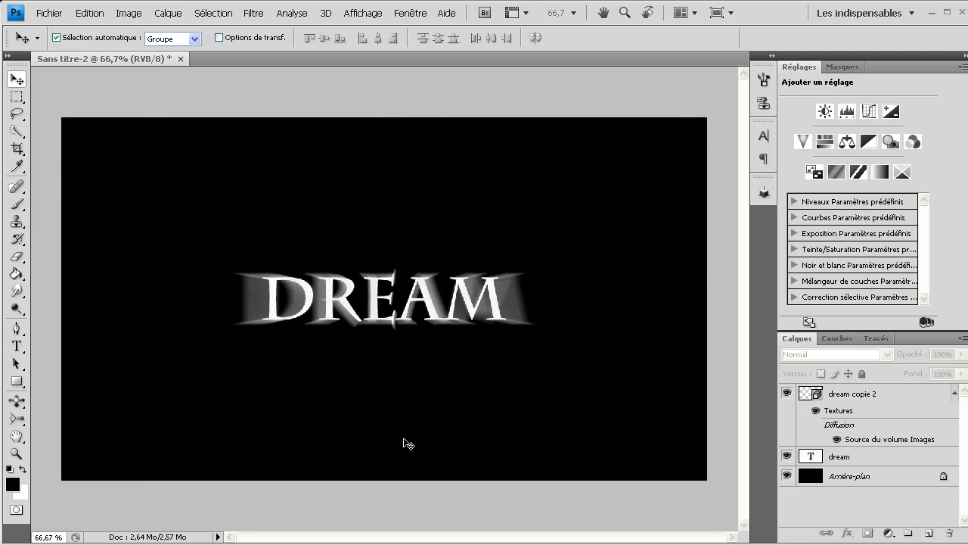
- Scale the dream copie 2 volume to 6 along Z with the 3D Scale tool
left_click(18, 421)
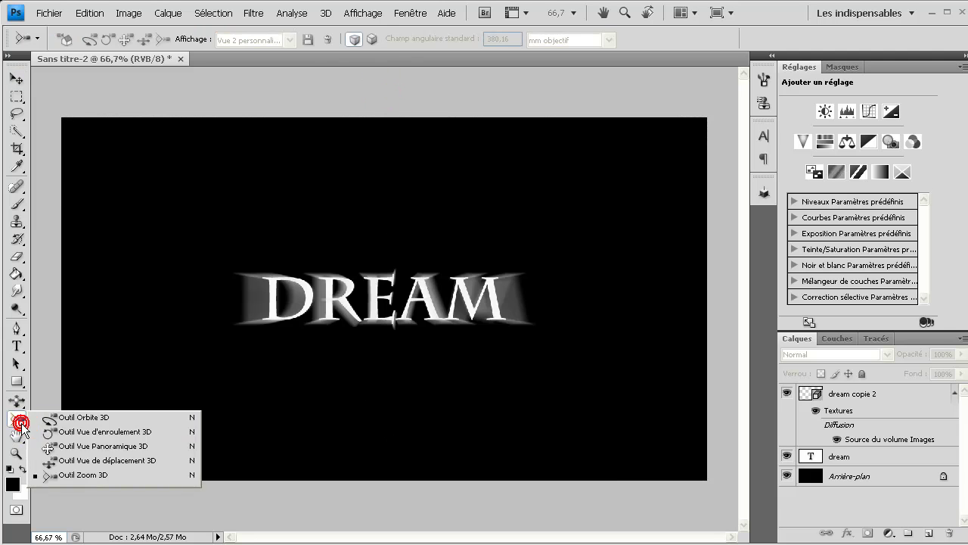
left_click(15, 404)
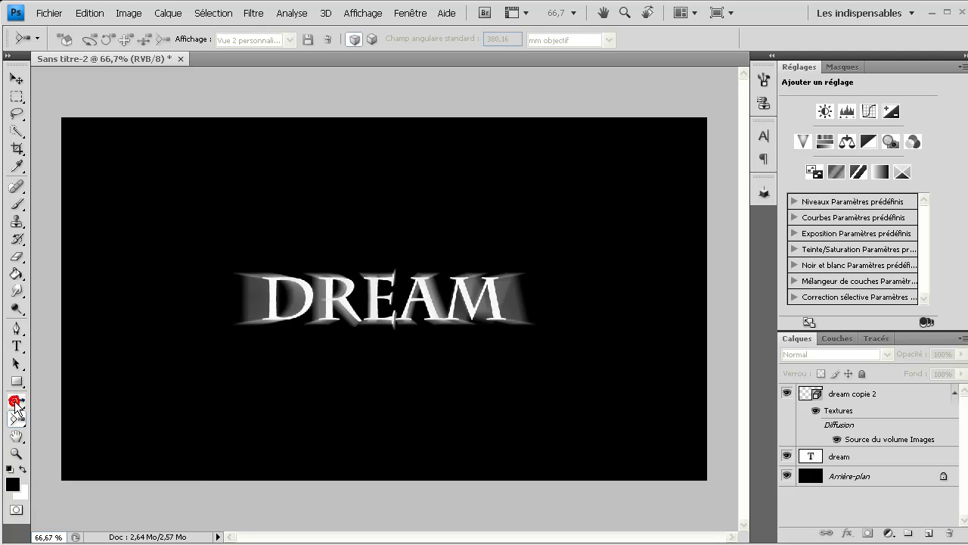
left_click_drag(15, 405, 136, 463)
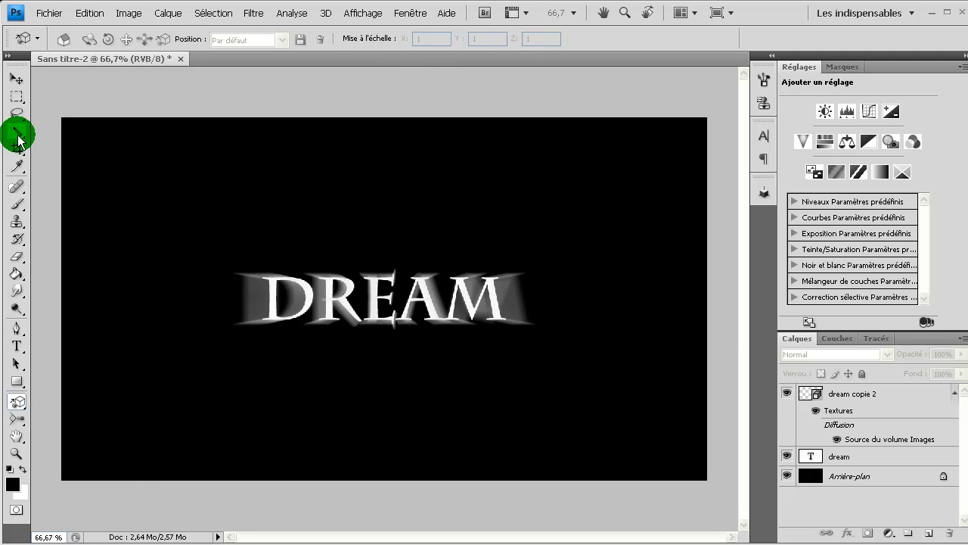
left_click(878, 393)
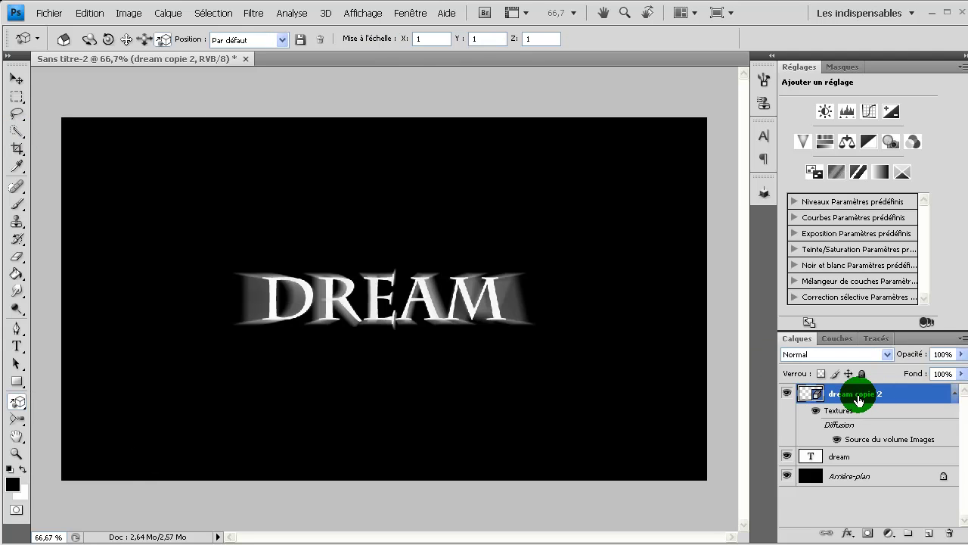
left_click(540, 40)
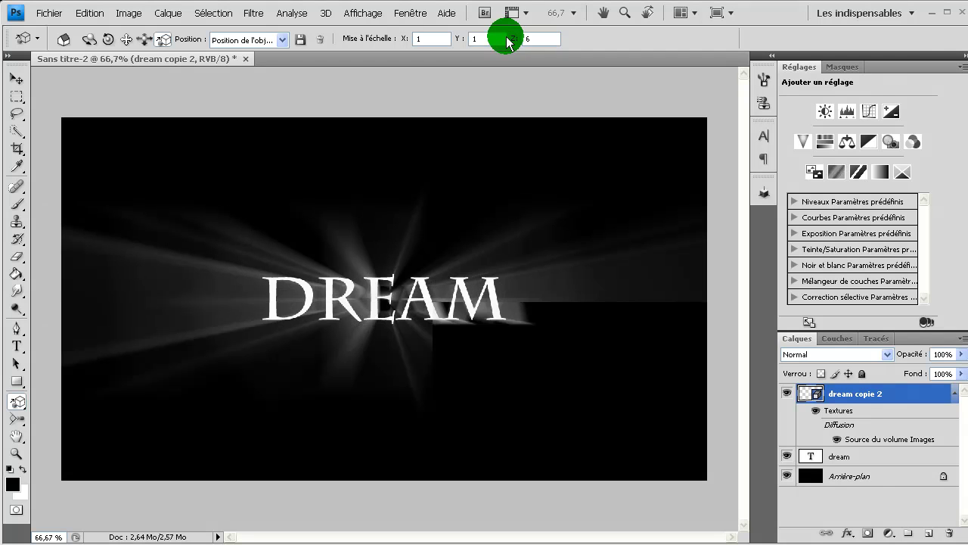
left_click(315, 305)
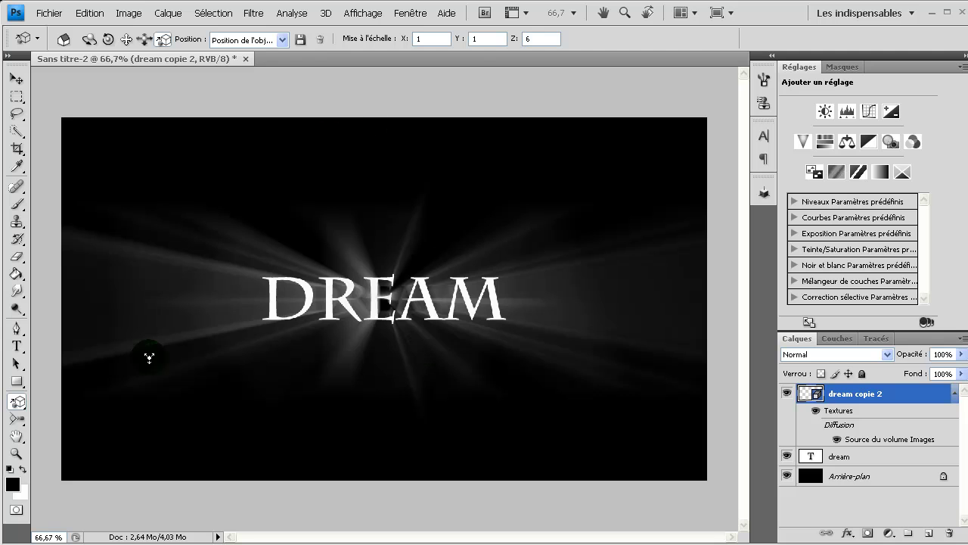
- Slide the 3D volume in depth with the 3D Slide tool so its rays spread out to the canvas edges
left_click(16, 401)
left_click_drag(16, 403, 133, 405)
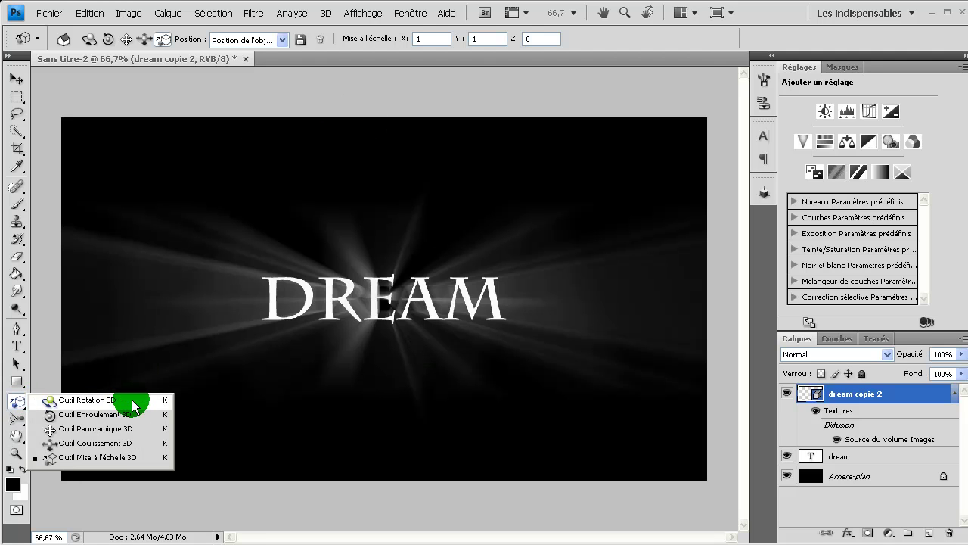
left_click_drag(133, 405, 142, 443)
left_click(373, 302)
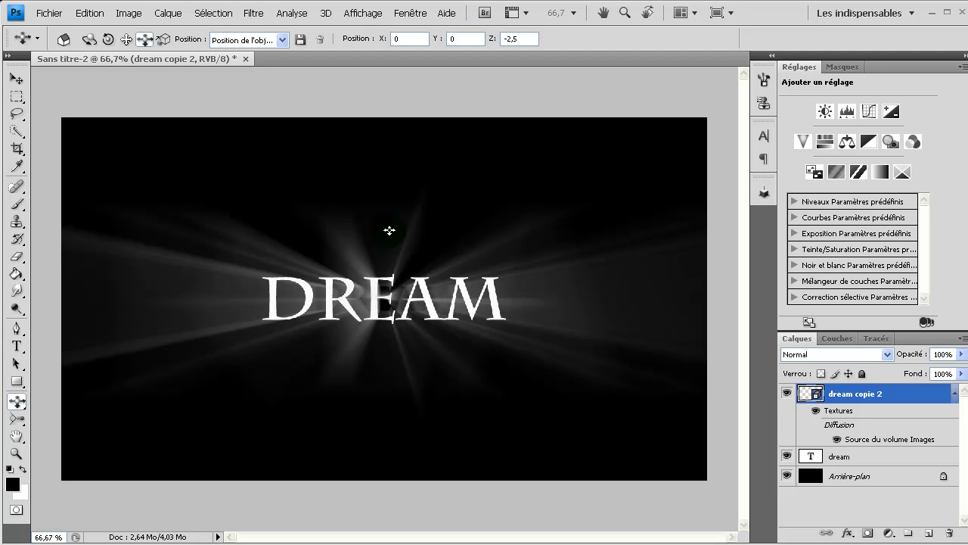
left_click_drag(380, 303, 388, 350)
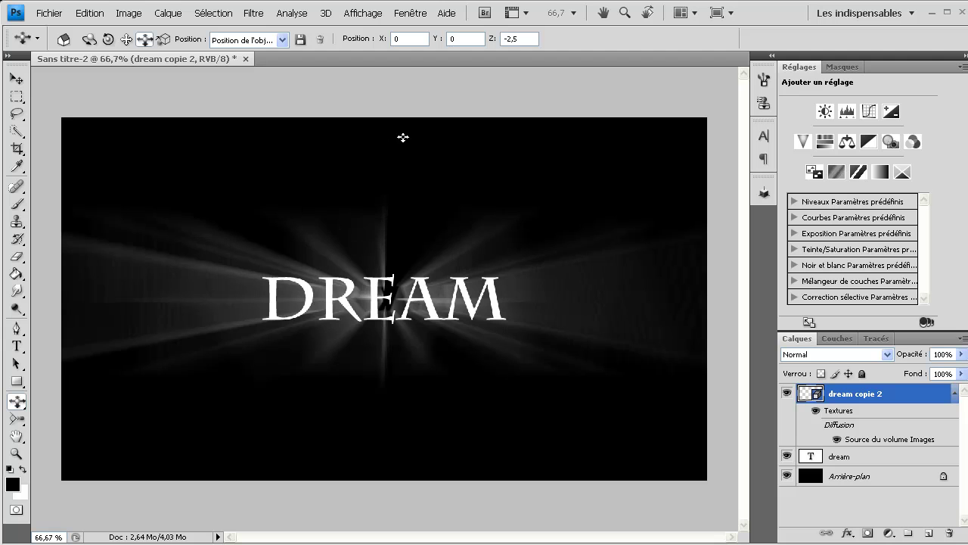
left_click_drag(404, 118, 403, 56)
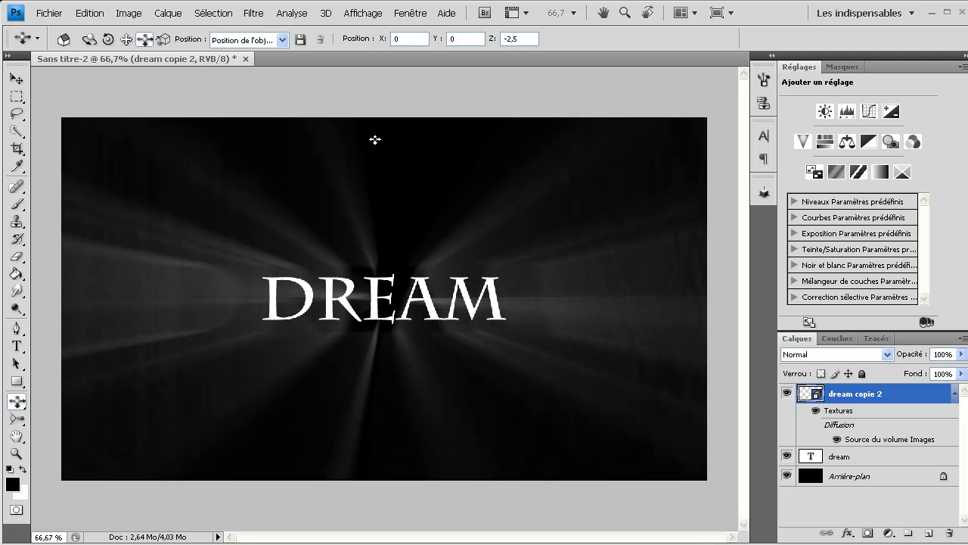
left_click_drag(375, 139, 376, 241)
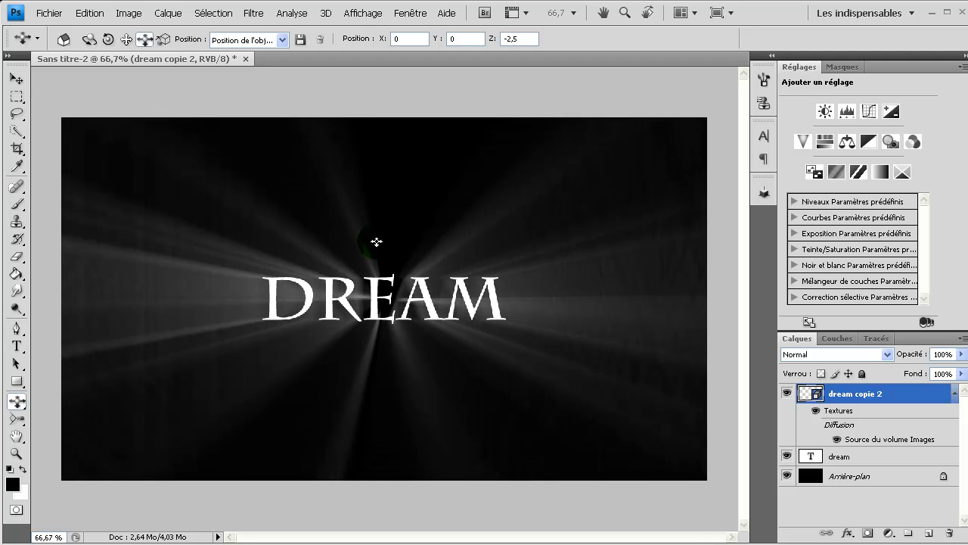
- Roll the dream copie 2 volume to a Z orientation of -33 with the 3D Roll tool
left_click(897, 392)
left_click(900, 393)
left_click(888, 399)
right_click(16, 401)
left_click_drag(96, 403, 117, 416)
left_click(531, 40)
double_click(527, 39)
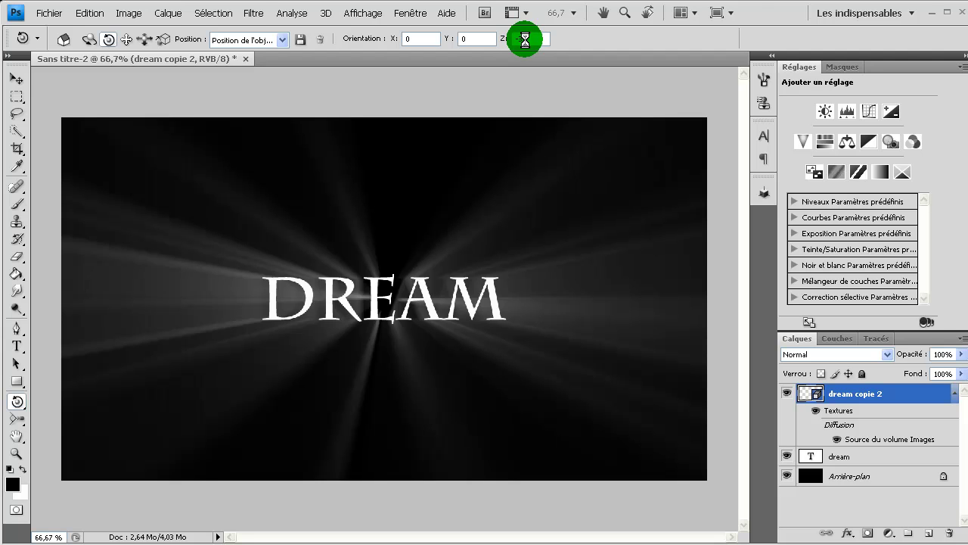
- Rotate the dream text layer by -33° with Free Transform to match the rays
left_click(873, 453)
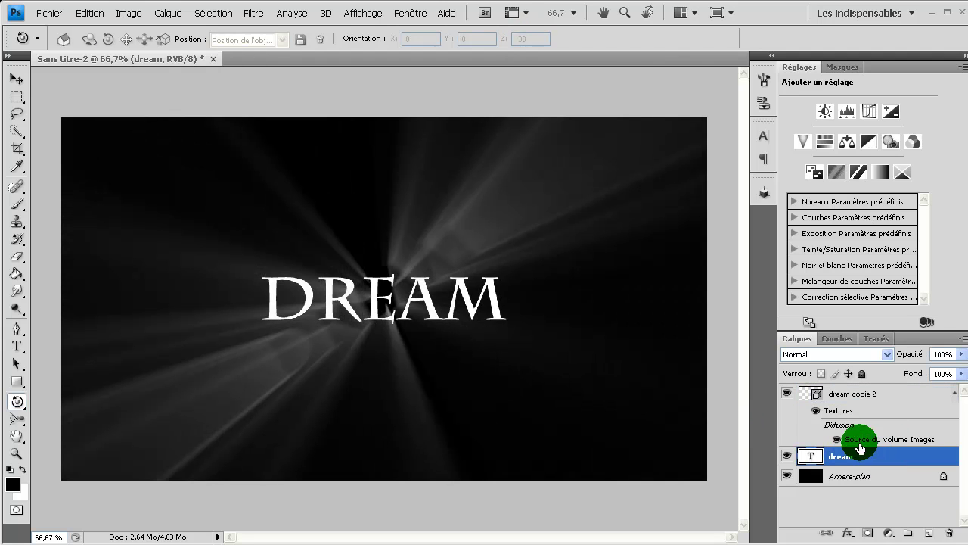
left_click(477, 280)
key("ctrl+t")
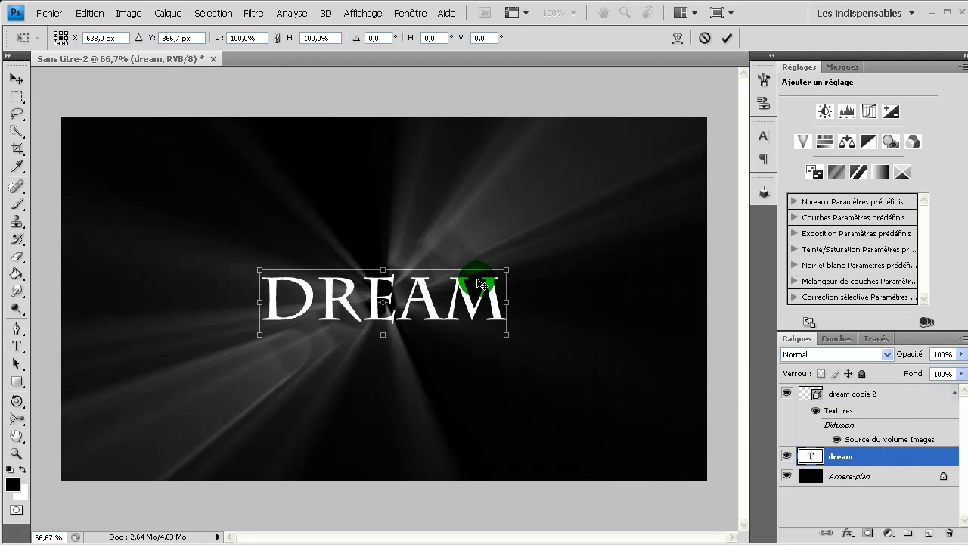
left_click(385, 37)
left_click(353, 42)
type("-33")
key("Return")
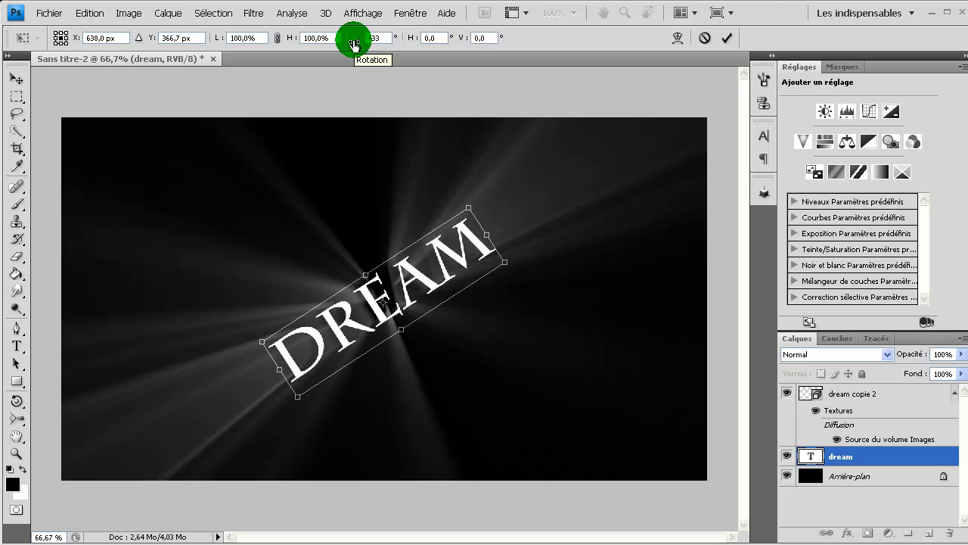
key("k")
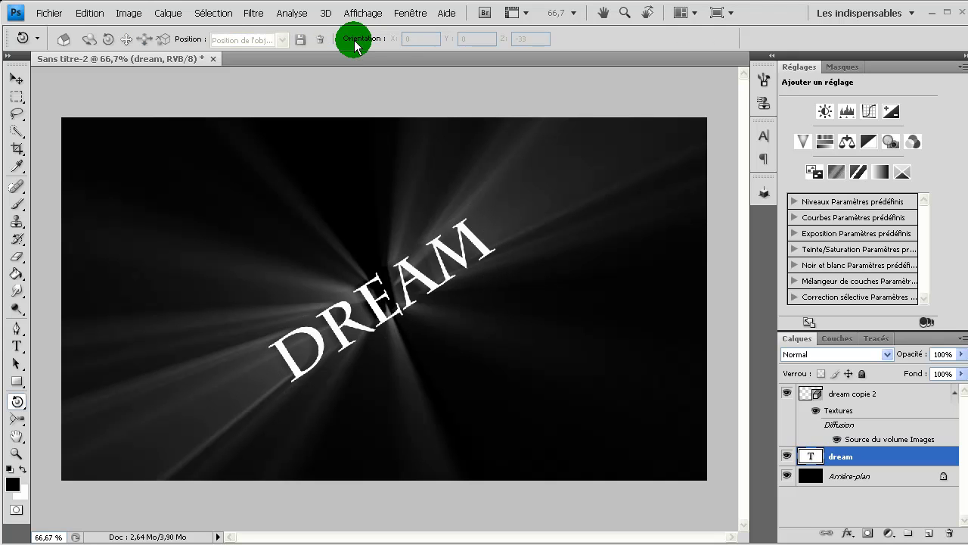
- Shift the rotated DREAM text slightly left with Free Transform, to an X position of about 615.5 px
left_click(16, 77)
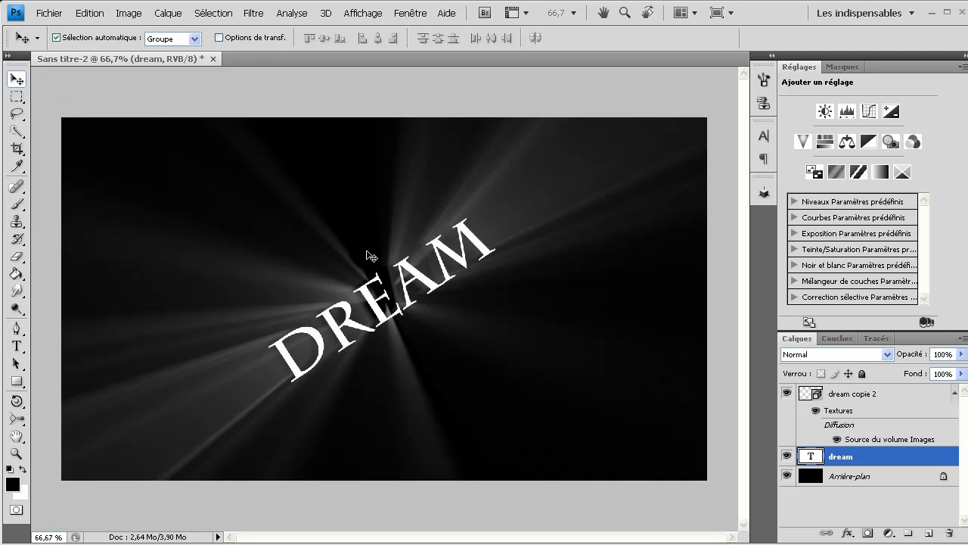
key("ctrl+t")
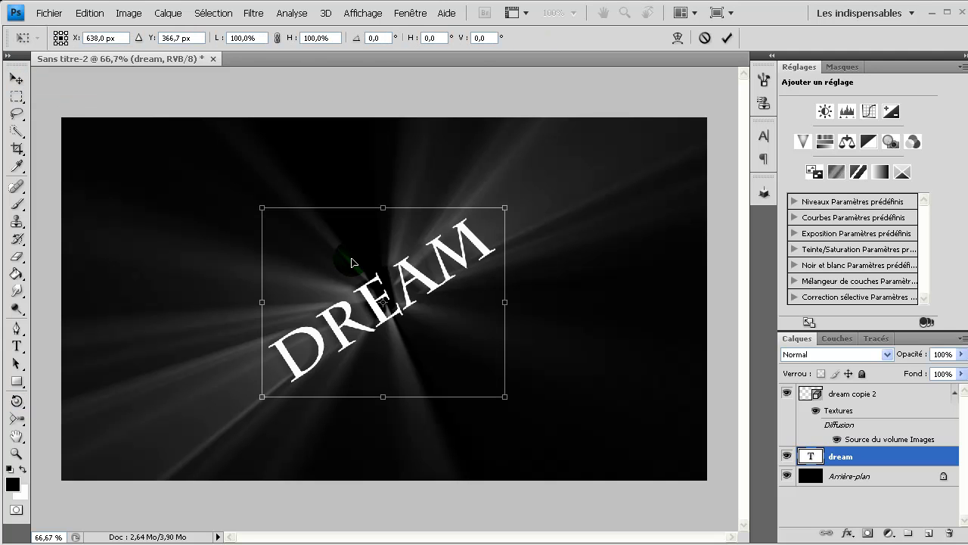
left_click_drag(351, 316, 335, 315)
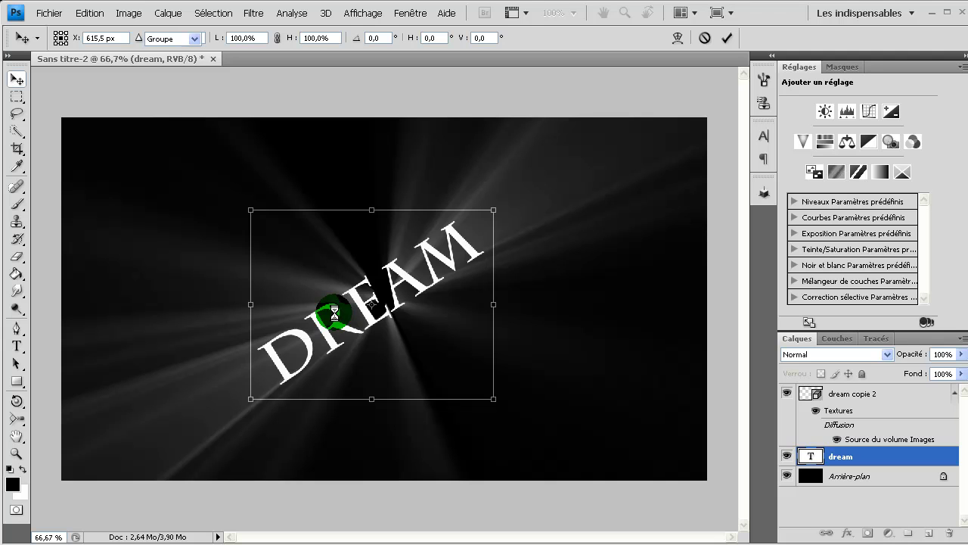
key("Return")
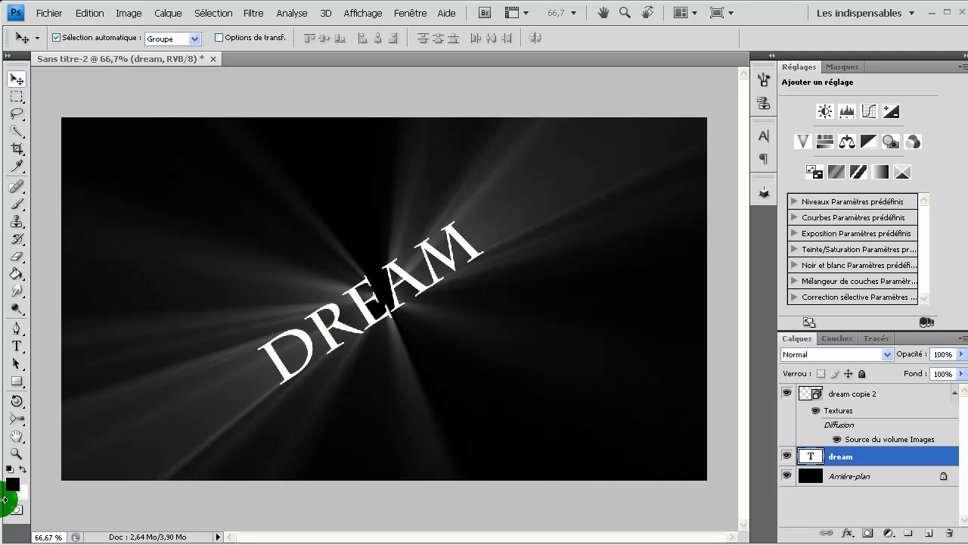
- Show the document at 100% and add a layer mask to the dream text layer, leaving the mask active
left_click(16, 453)
double_click(16, 453)
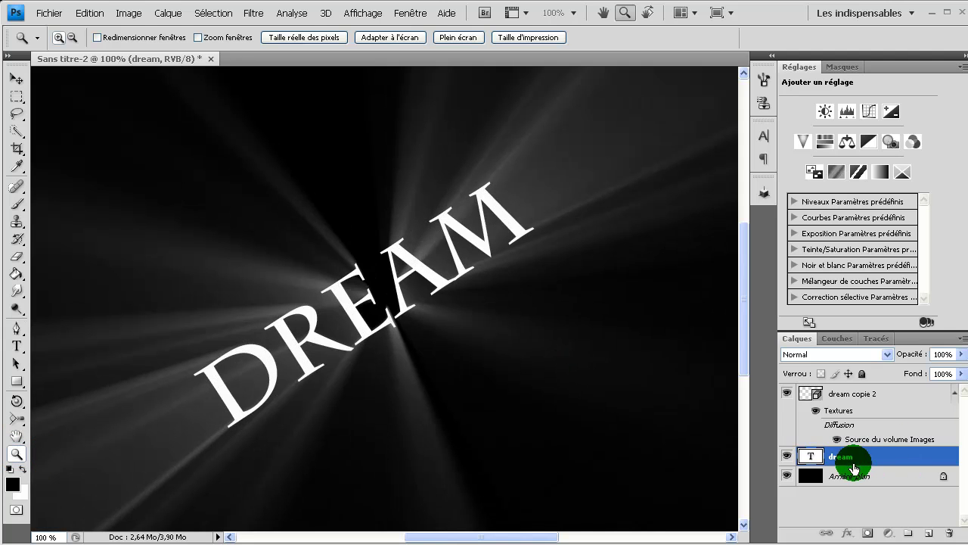
left_click(868, 532)
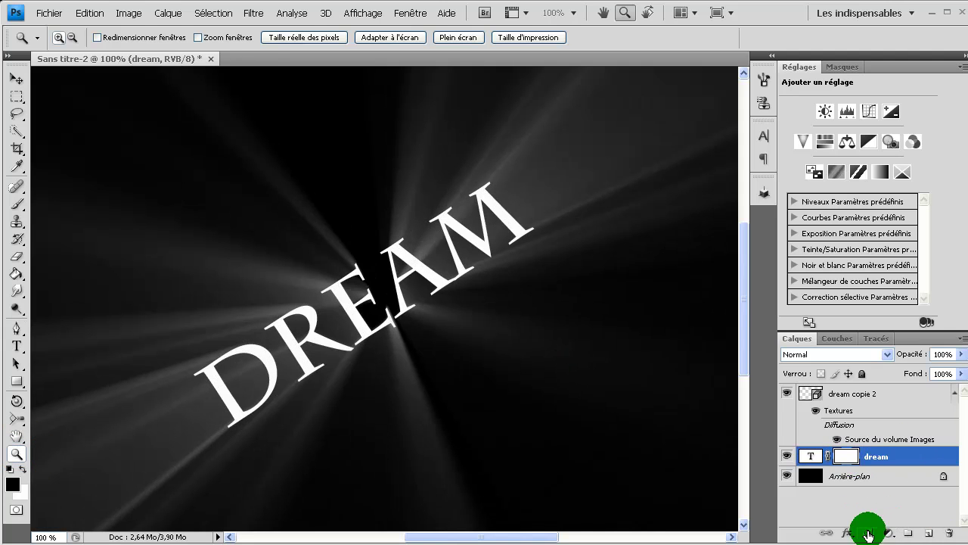
left_click(850, 456)
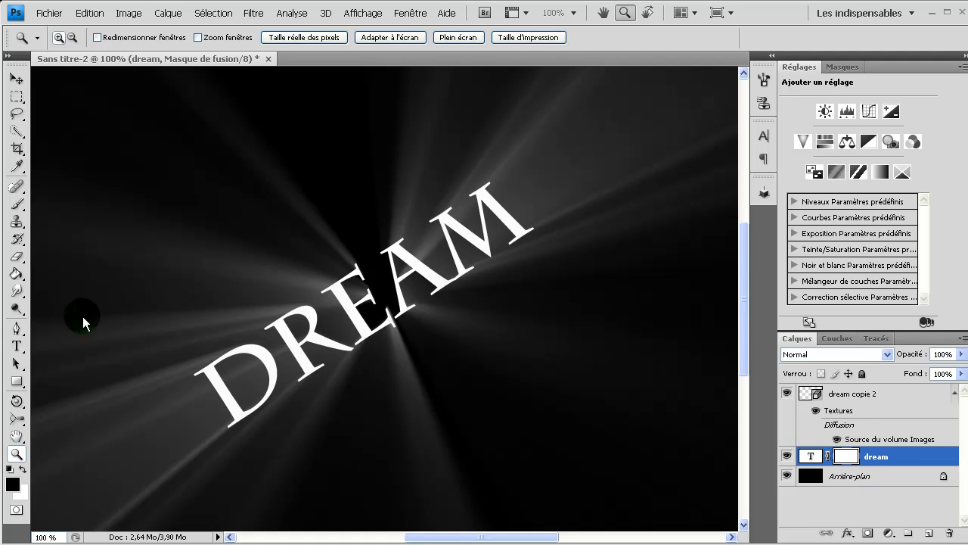
- Set up the Gradient tool with black as the foreground colour and the foreground-to-transparent preset
left_click(17, 275)
left_click_drag(17, 274, 47, 270)
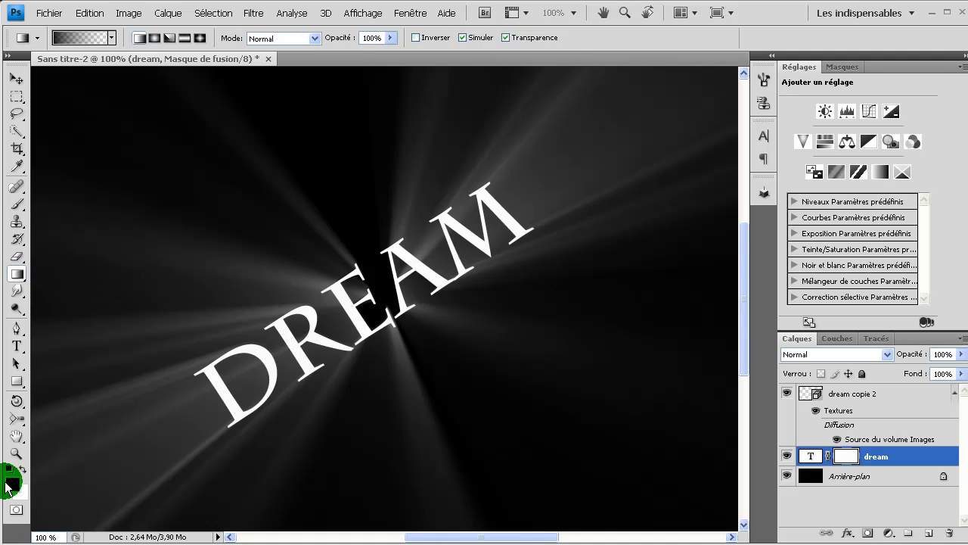
left_click(20, 466)
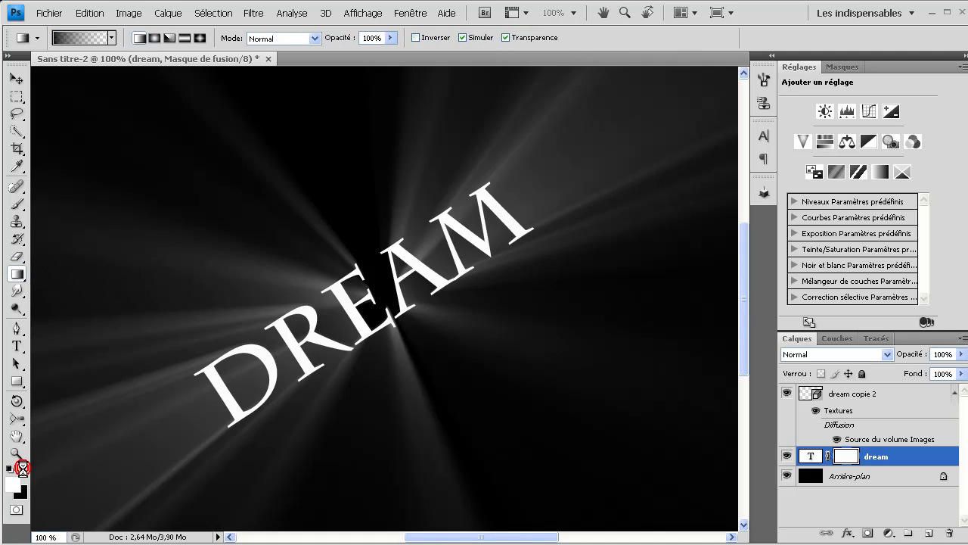
left_click(113, 39)
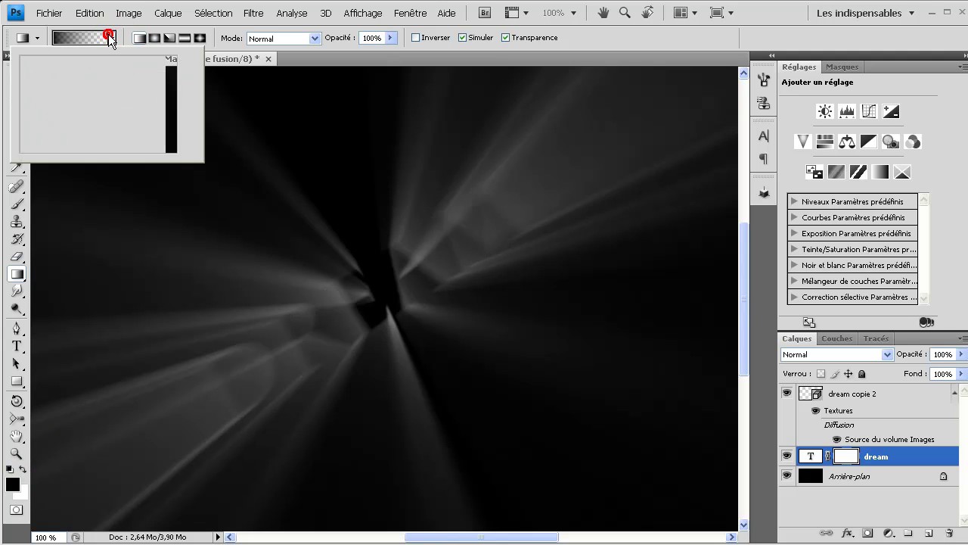
left_click(59, 71)
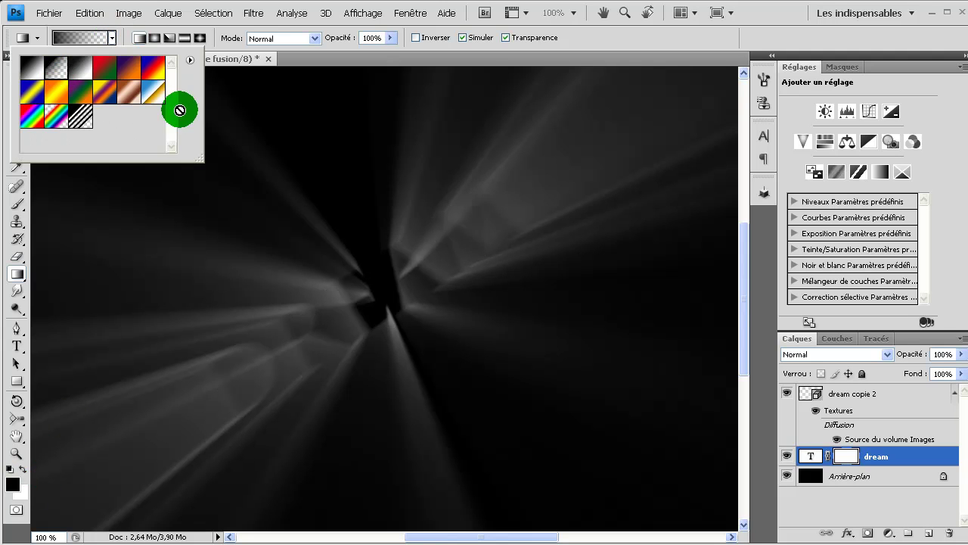
left_click(652, 39)
- Fade both ends of the DREAM text on its layer mask with linear gradients drawn from beyond the D and the M toward the E
left_click(849, 457)
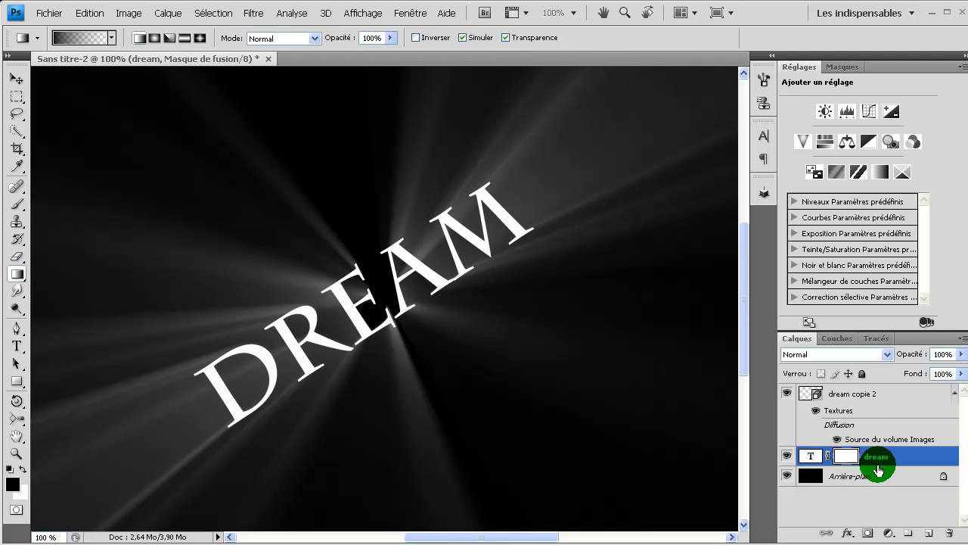
left_click(874, 458)
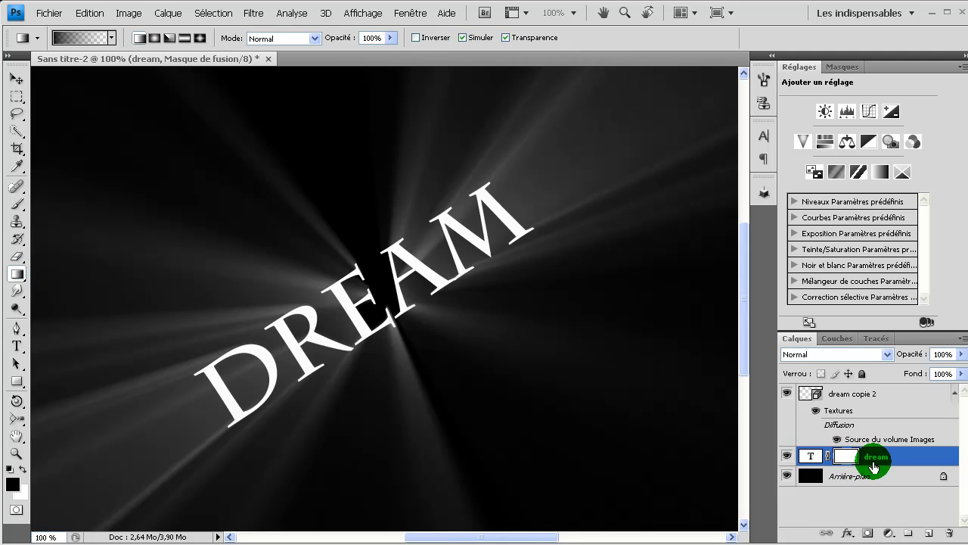
left_click(17, 281)
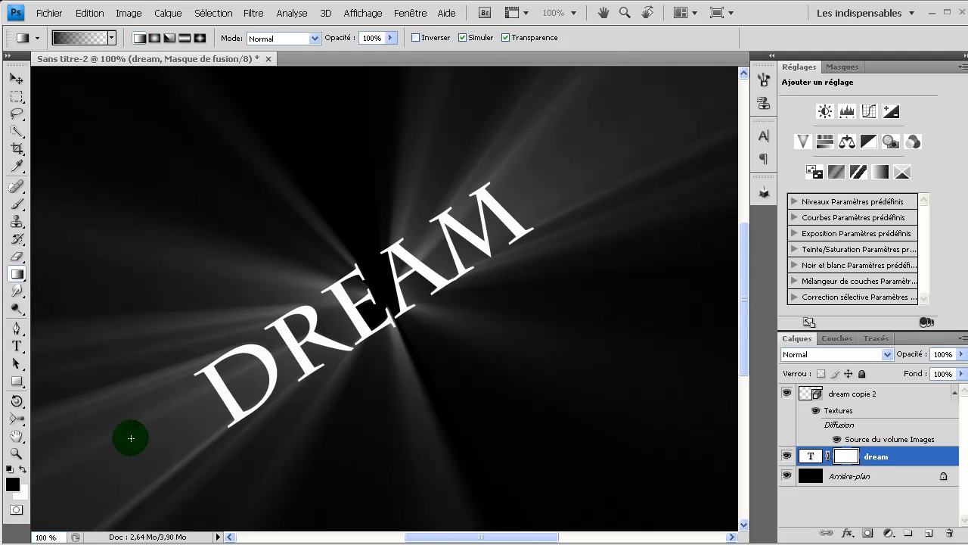
left_click_drag(142, 440, 352, 311)
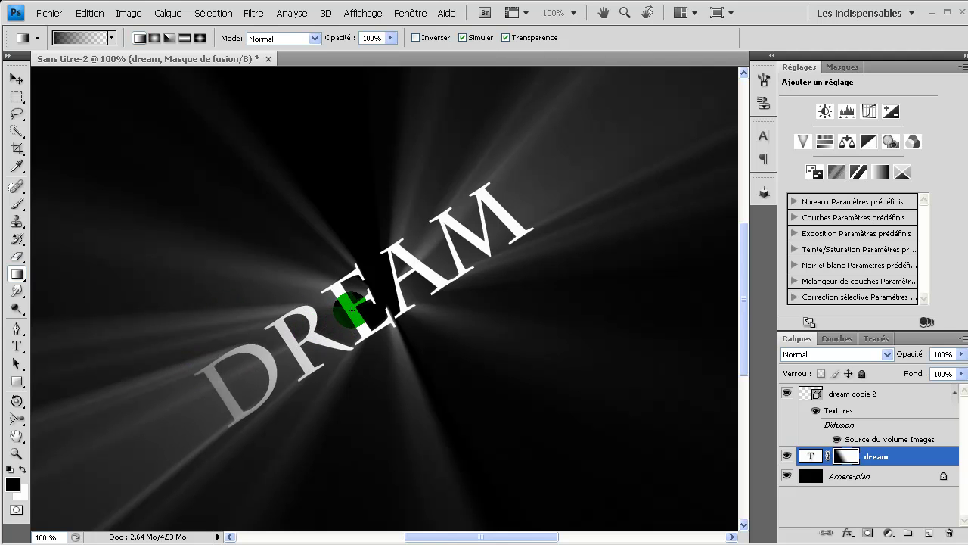
left_click_drag(562, 171, 348, 307)
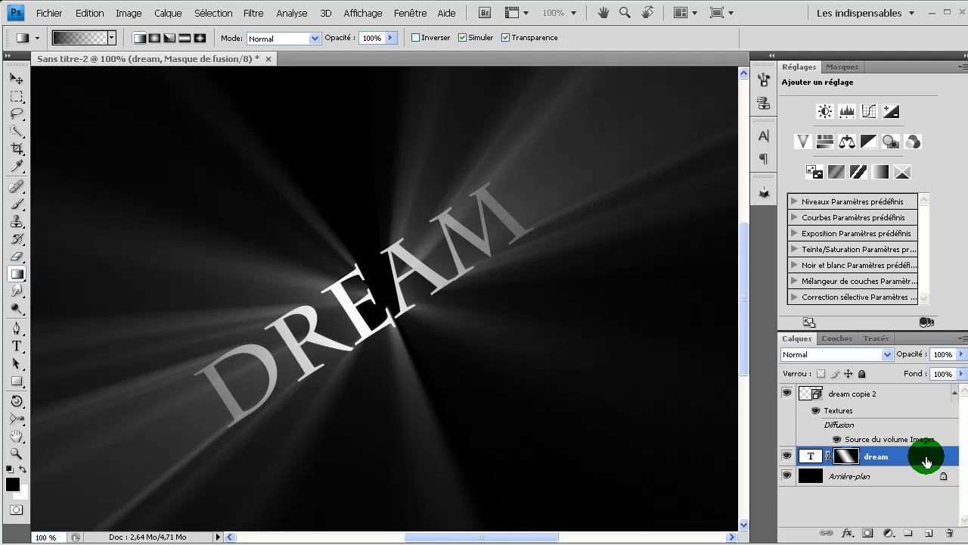
- Add a Teinte/Saturation adjustment layer above dream copie 2, colorized (Redéfinir) with Teinte 209 and Saturation 70
left_click(908, 394)
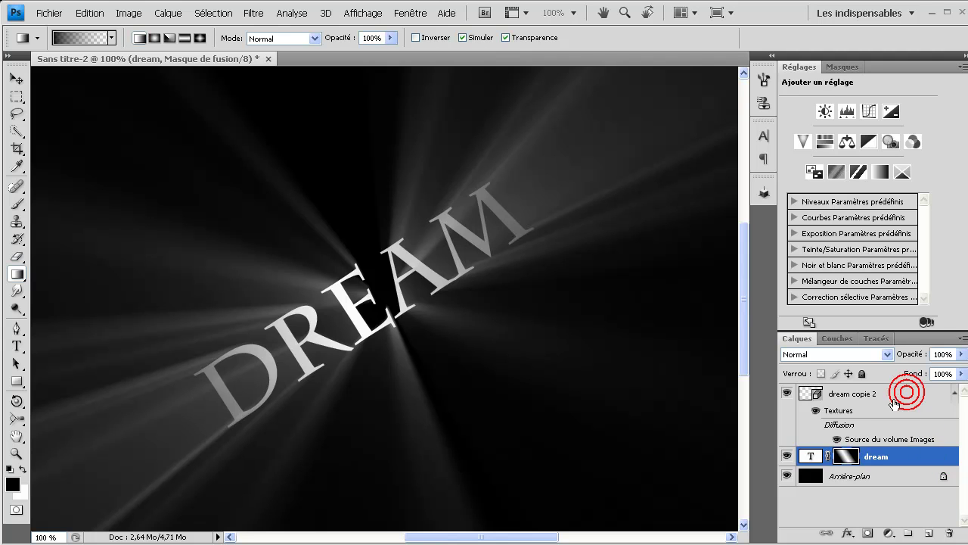
left_click(889, 533)
left_click(835, 409)
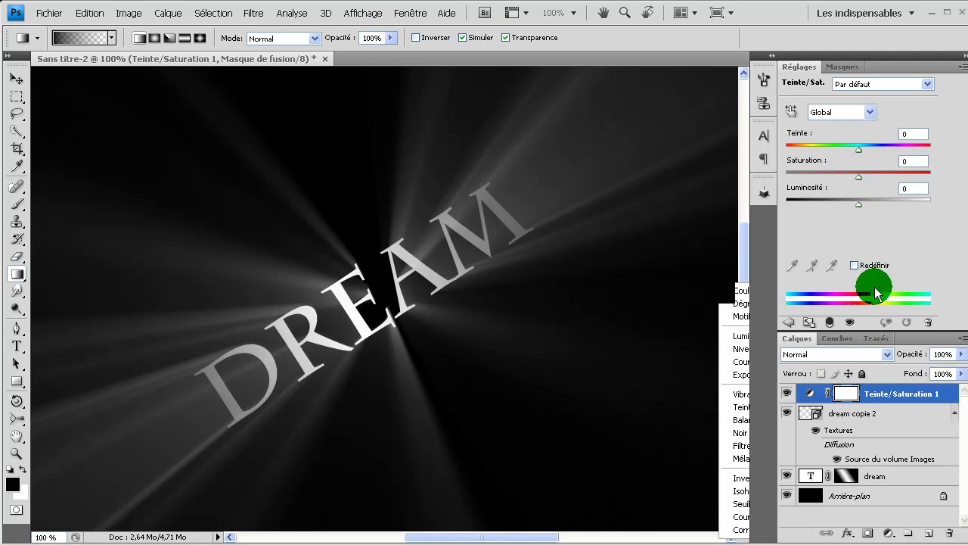
left_click(854, 264)
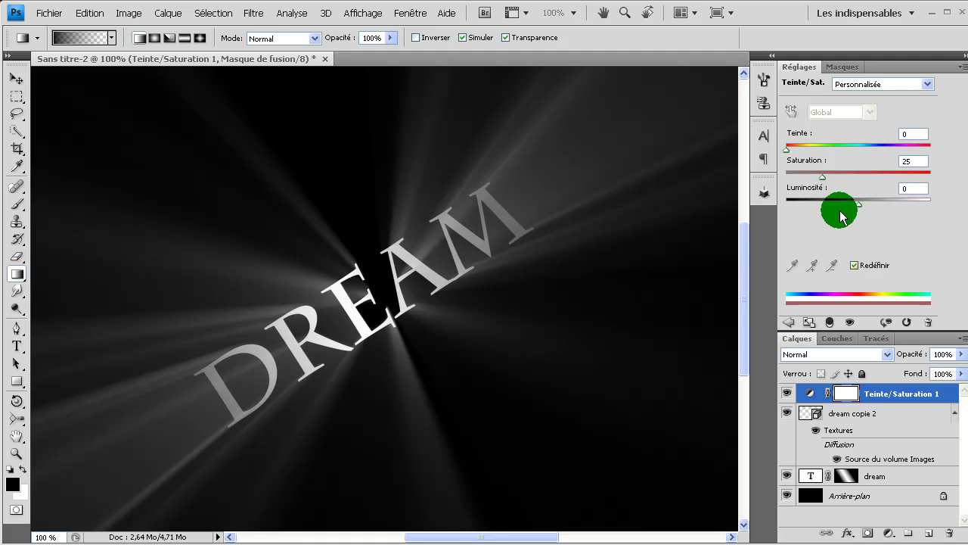
left_click_drag(782, 148, 888, 189)
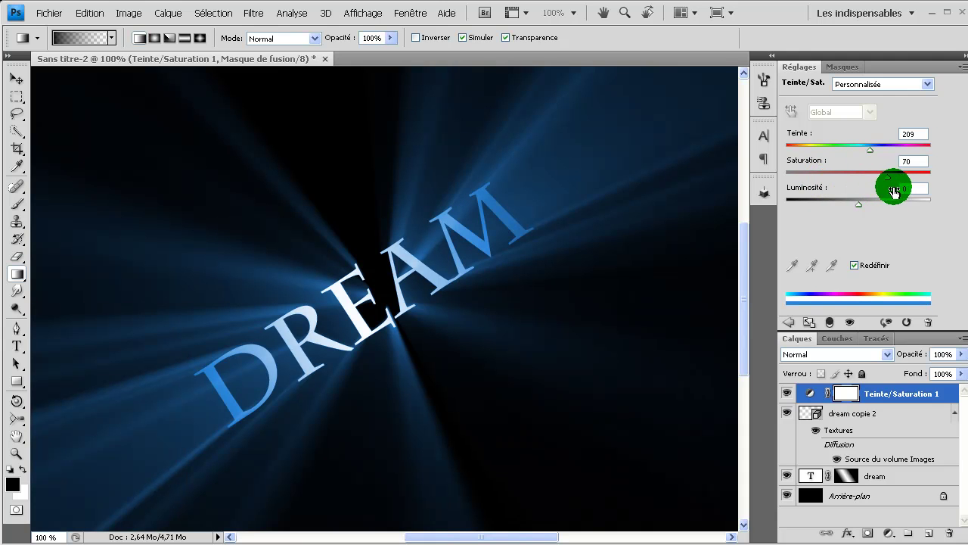
- Add a Vibrance adjustment layer at the top of the stack with Vibrance +55 and Saturation +29
left_click(889, 533)
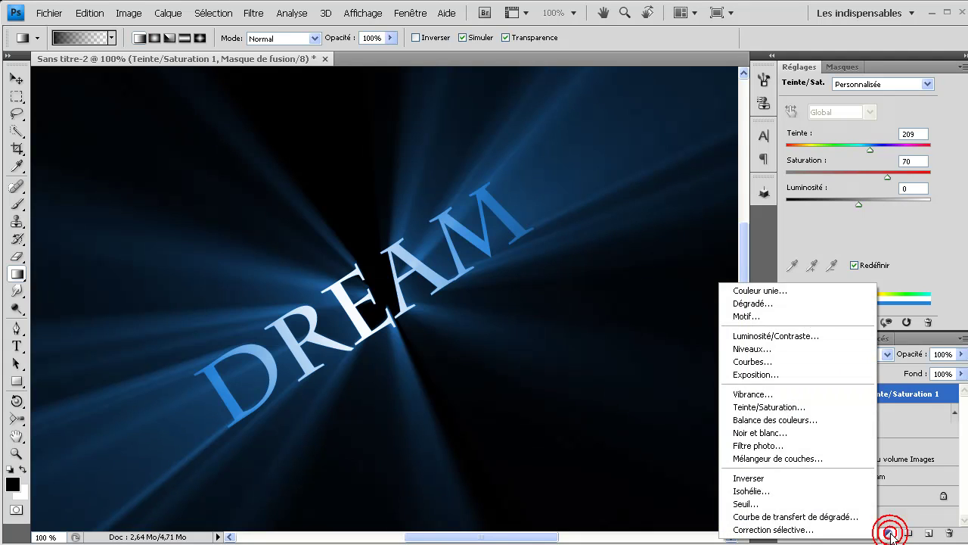
left_click(822, 394)
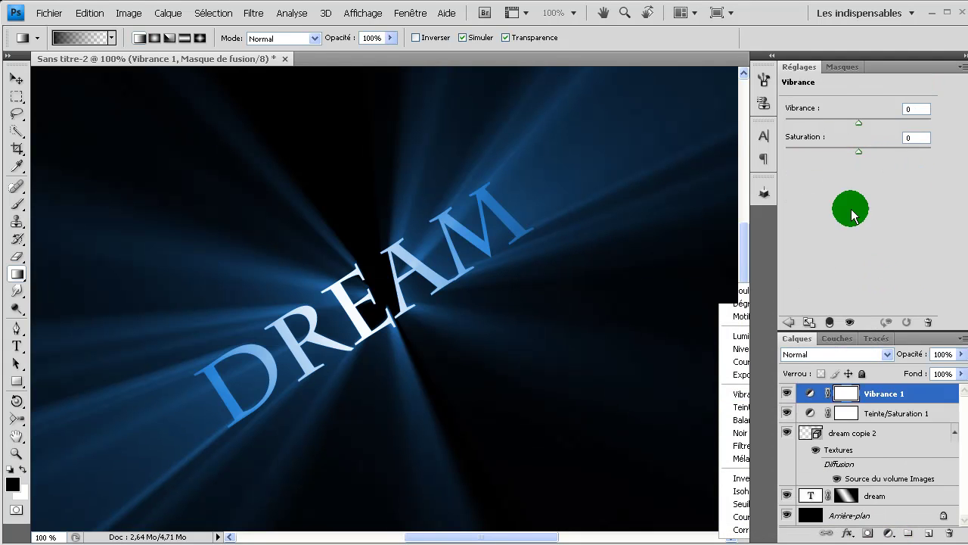
left_click_drag(859, 121, 900, 130)
left_click(857, 152)
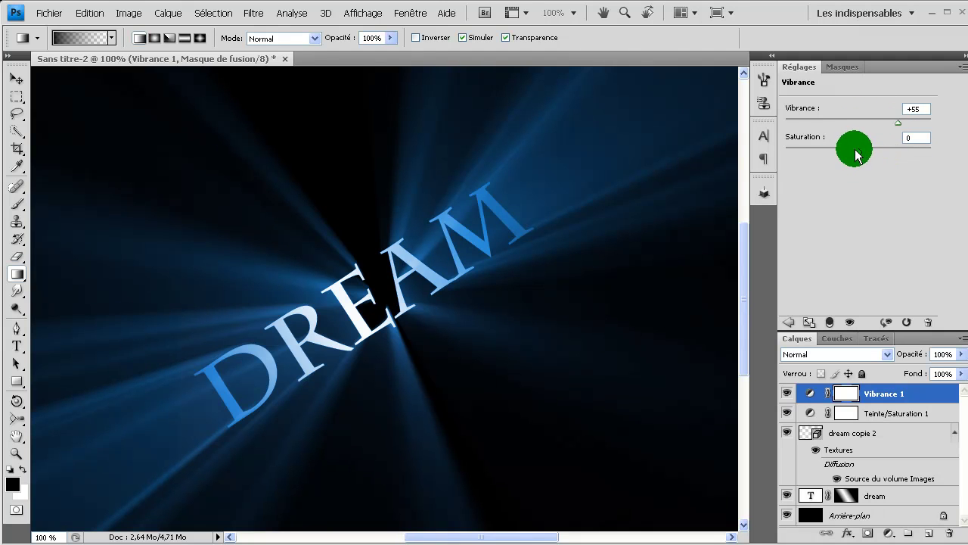
left_click_drag(865, 150, 880, 151)
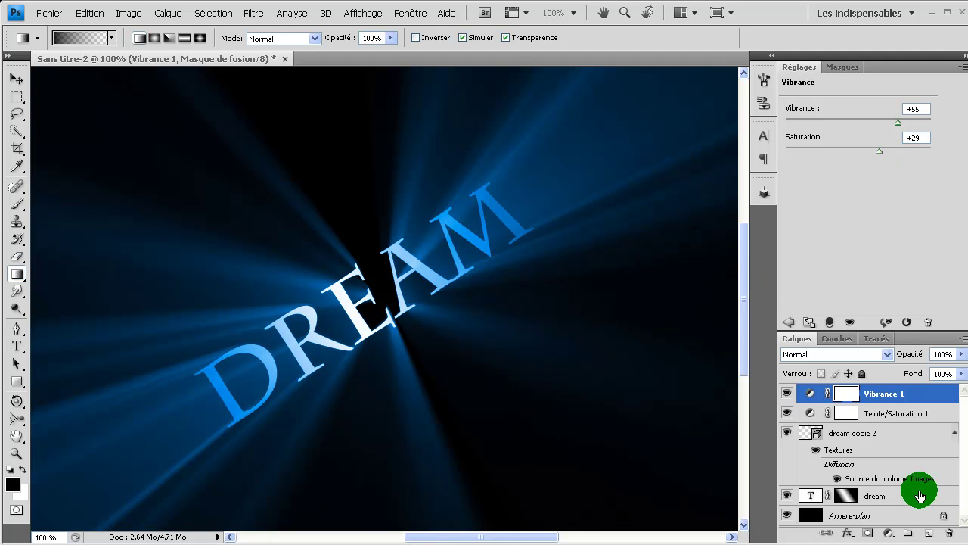
- Enable the Biseautage et estampage style on the dream text layer with Profondeur 300%, Taille 0 px and Flou 4 px
mouse_move(920, 498)
left_mouse_down()
mouse_move(804, 499)
mouse_move(907, 500)
left_mouse_up()
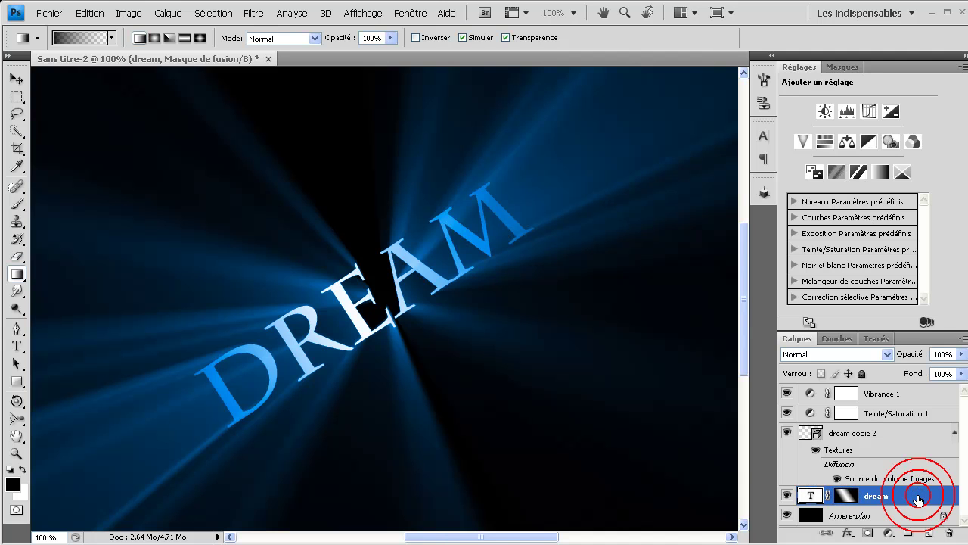
left_click(917, 499)
double_click(917, 498)
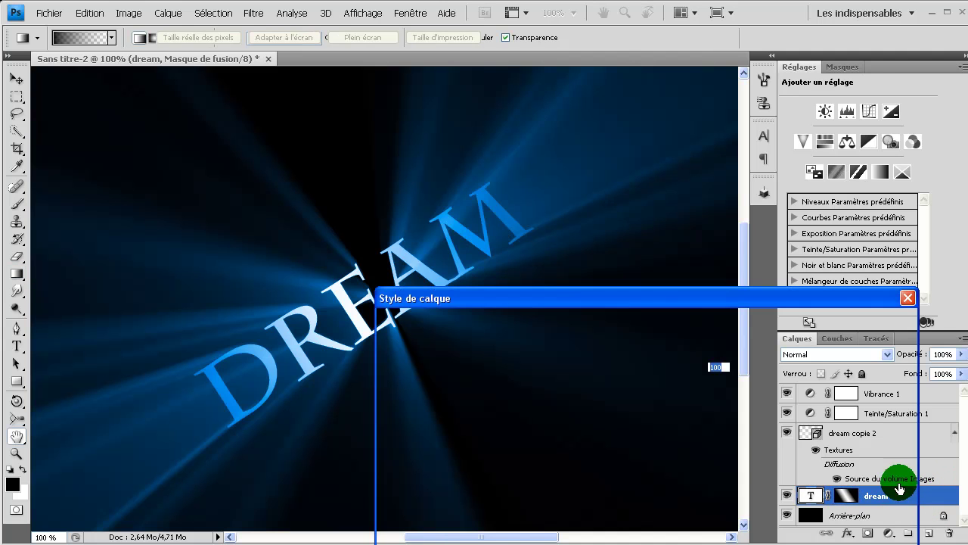
mouse_move(560, 289)
left_mouse_down()
mouse_move(546, 166)
mouse_move(566, 156)
left_mouse_up()
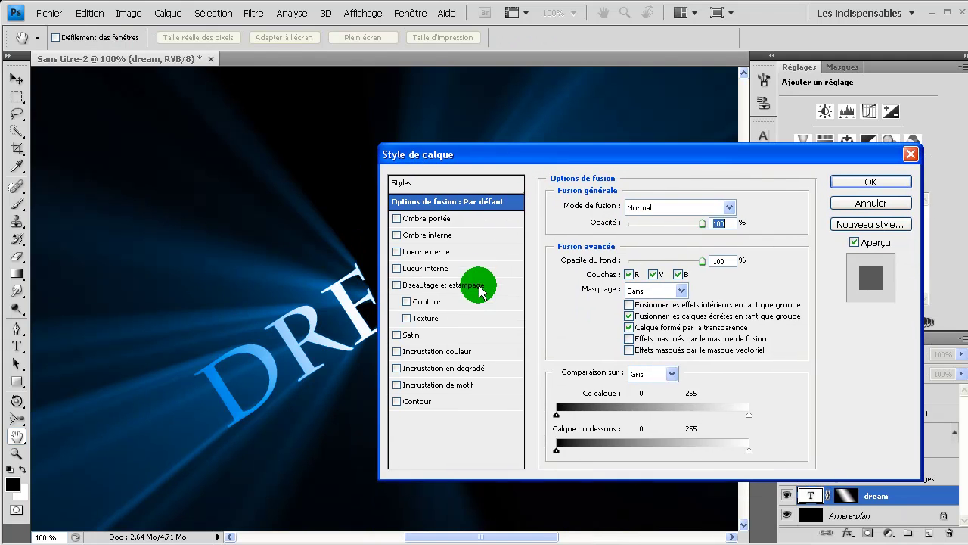
left_click(470, 285)
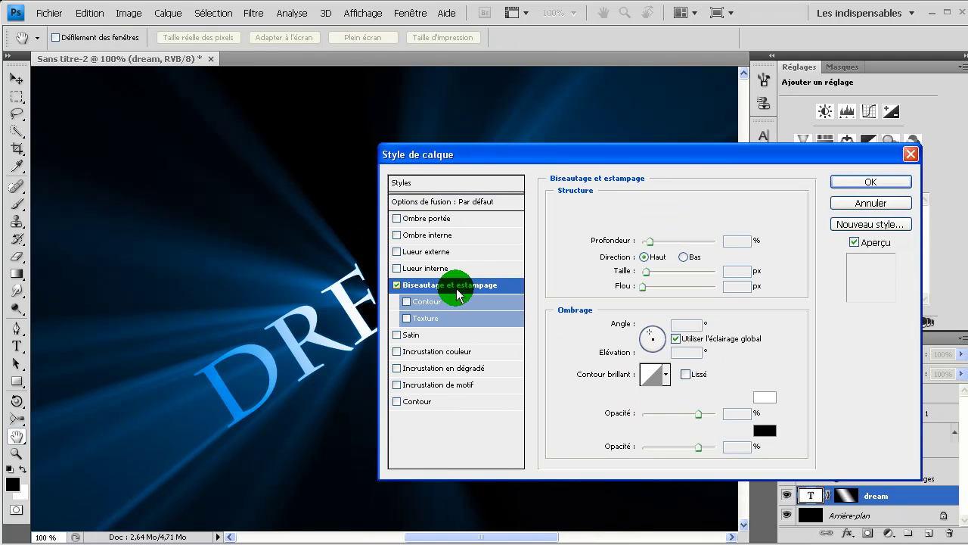
left_click(827, 255)
left_click(747, 239)
type("300")
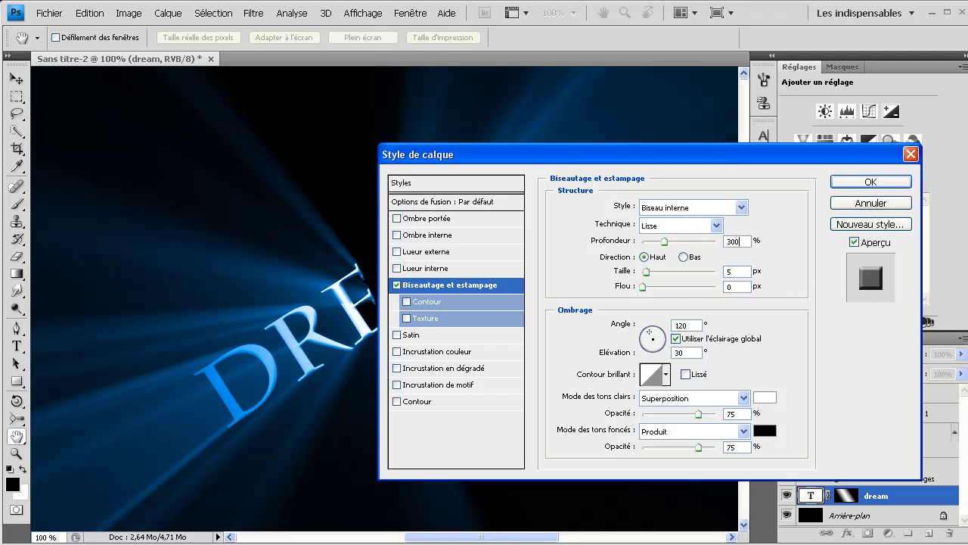
left_click(736, 270)
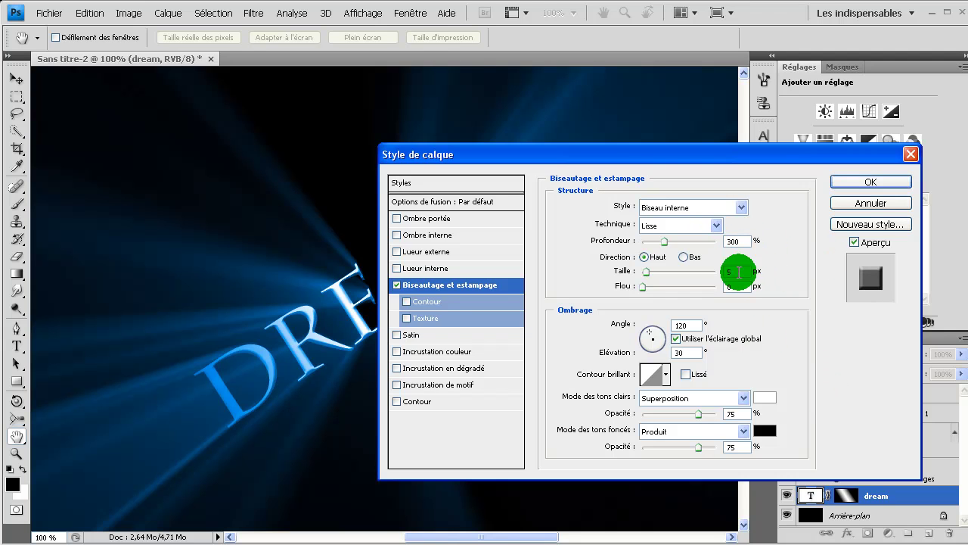
type("0")
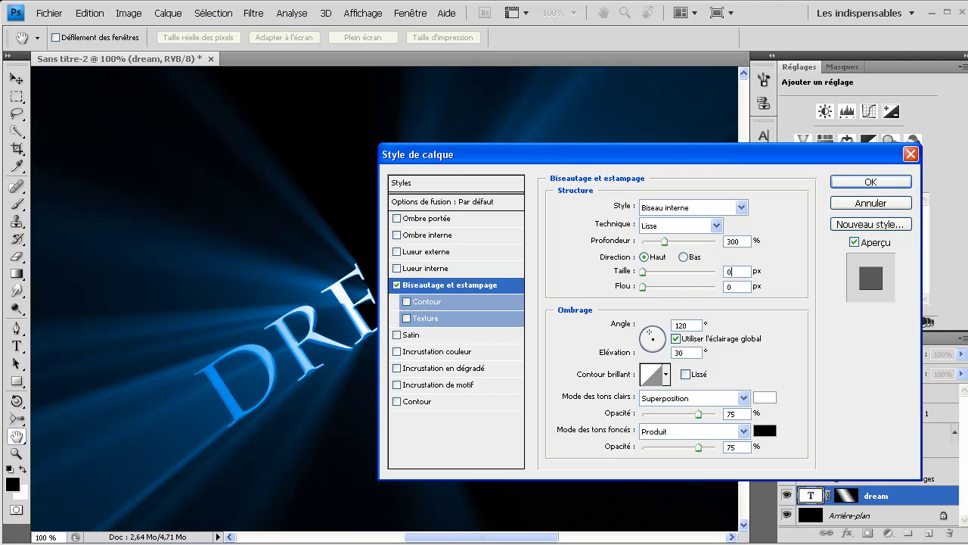
left_click(734, 288)
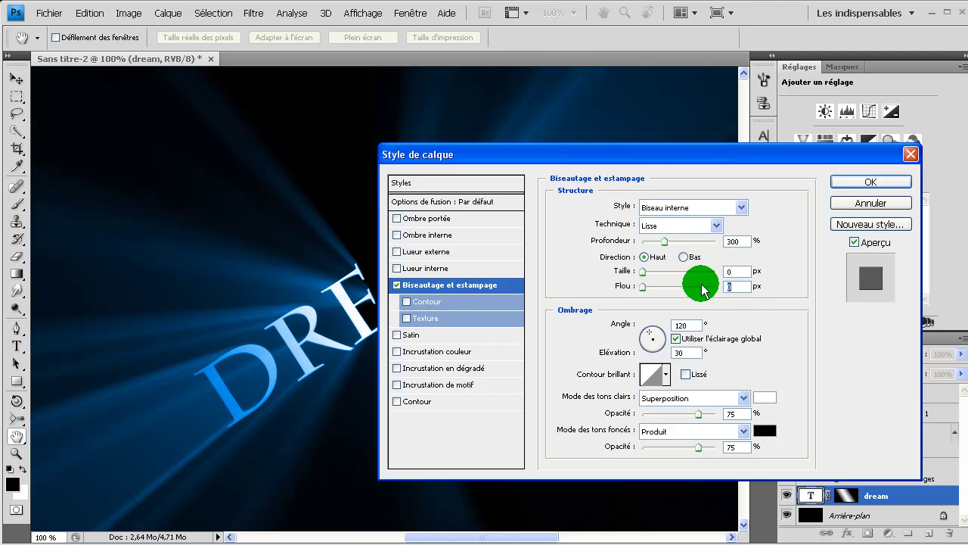
type("4")
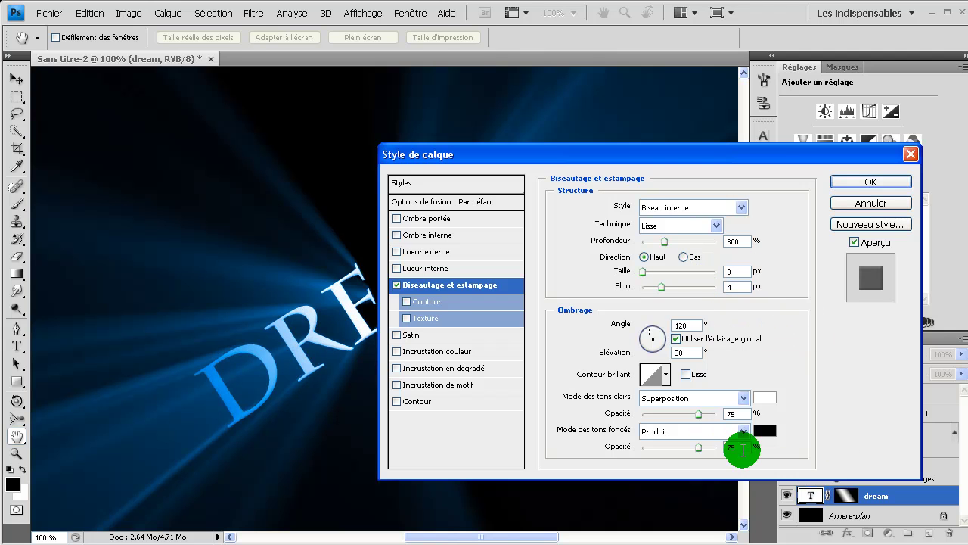
- Set the bevel's shadow opacity to 90%, choose the two-peak gloss contour, and apply the layer style
left_click(747, 447)
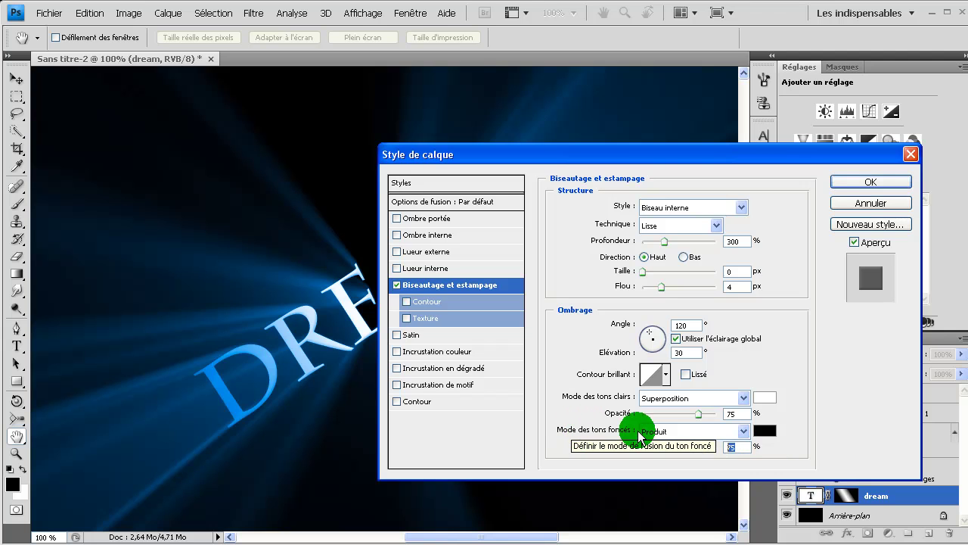
type("90")
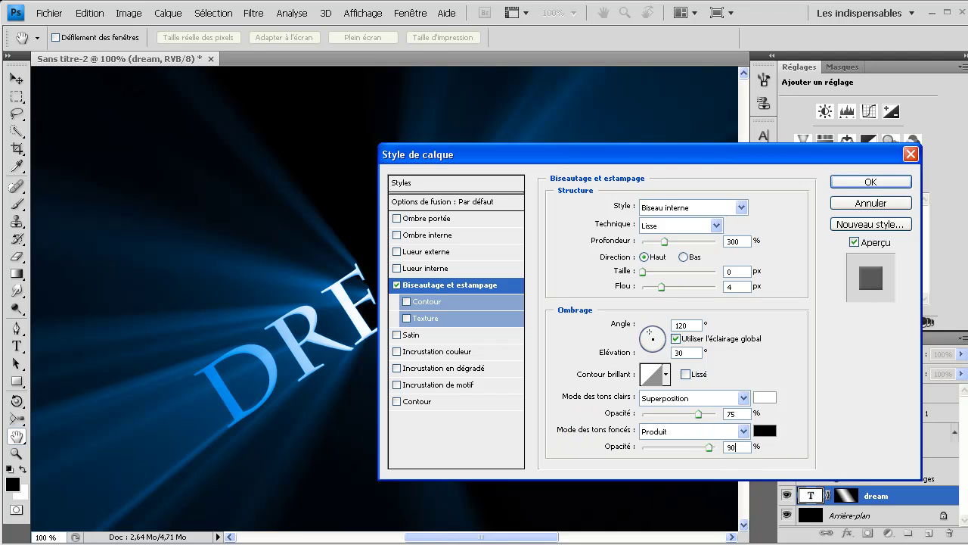
left_click(819, 346)
left_click(666, 376)
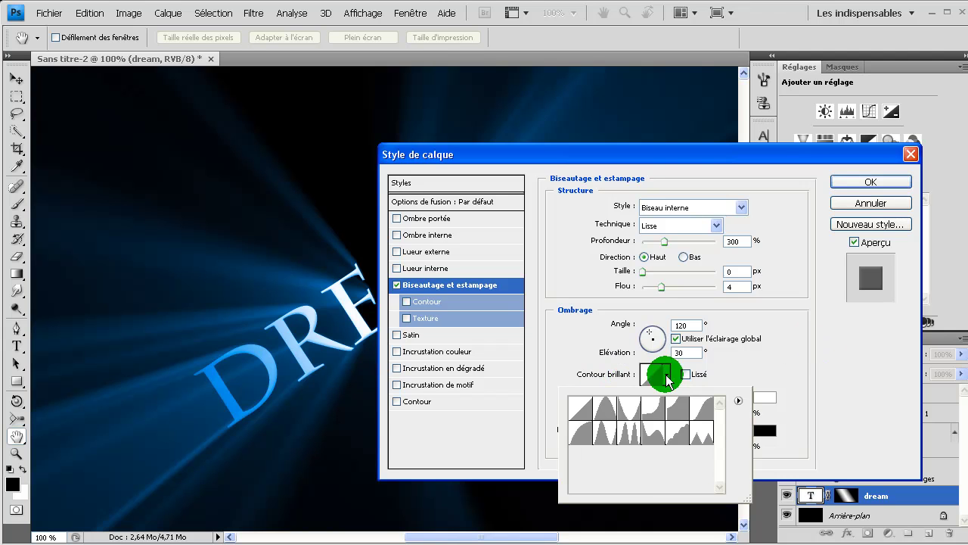
left_click(631, 440)
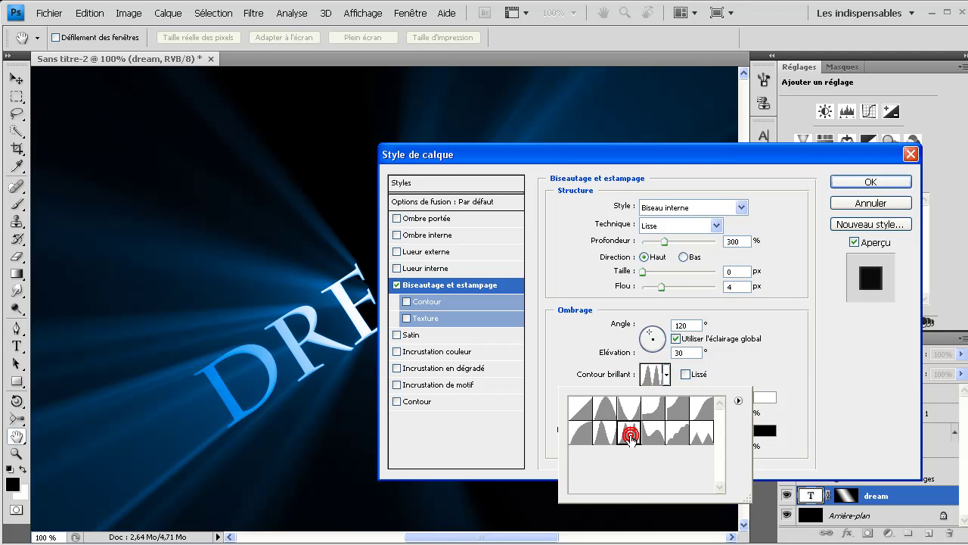
left_click(631, 441)
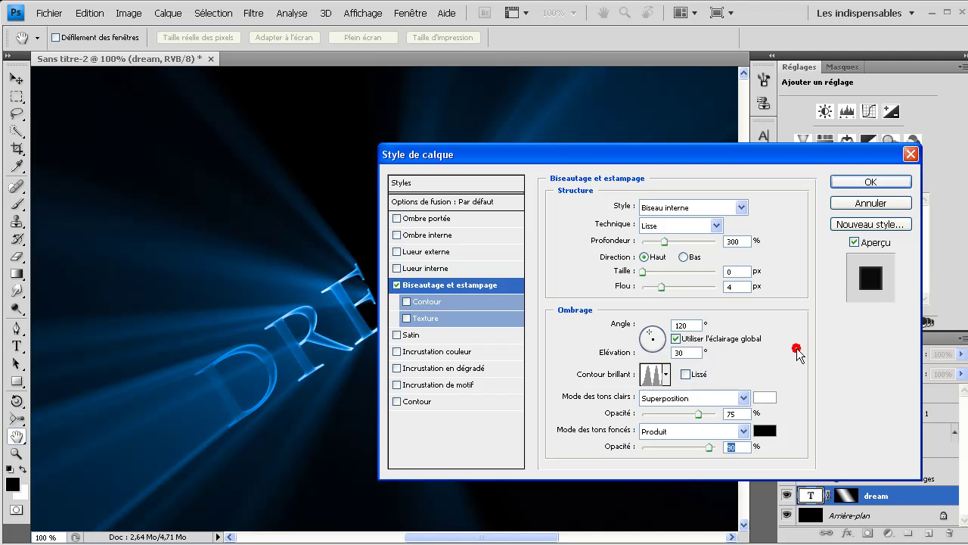
left_click(844, 183)
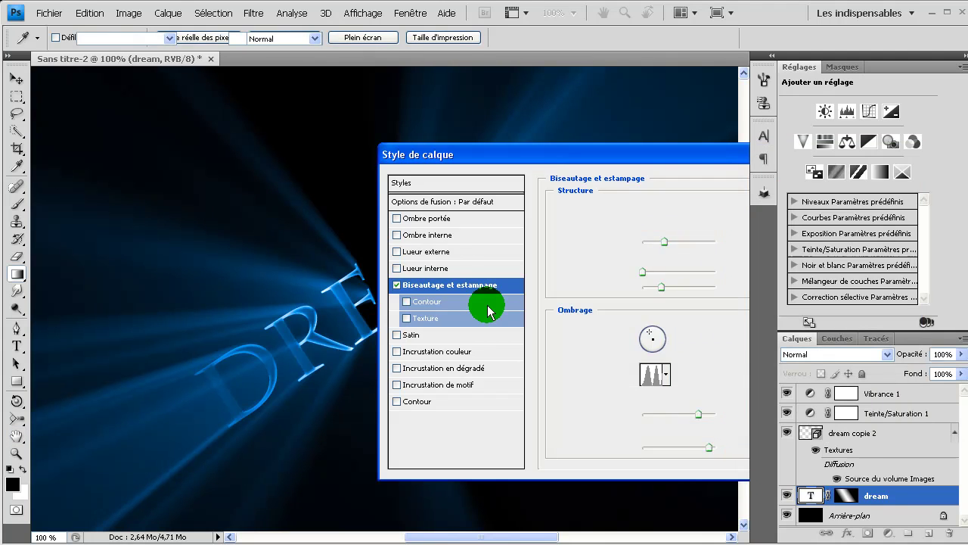
- Hide the panels and view the finished DREAM artwork in full-screen mode
key("Tab")
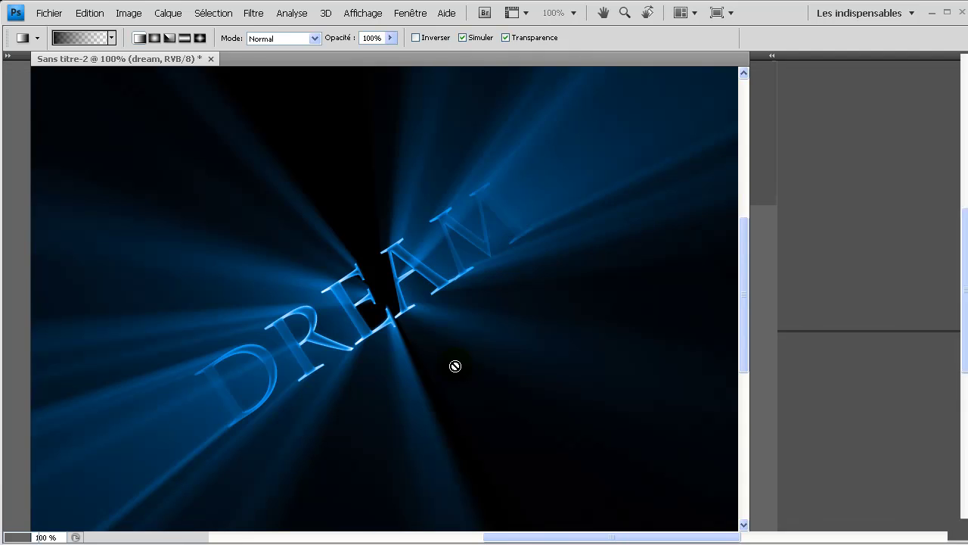
key("f")
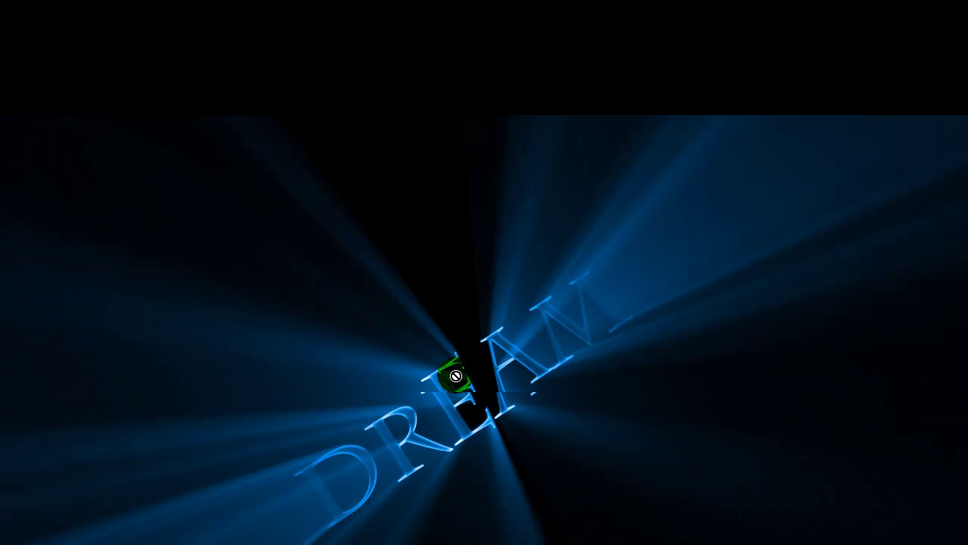